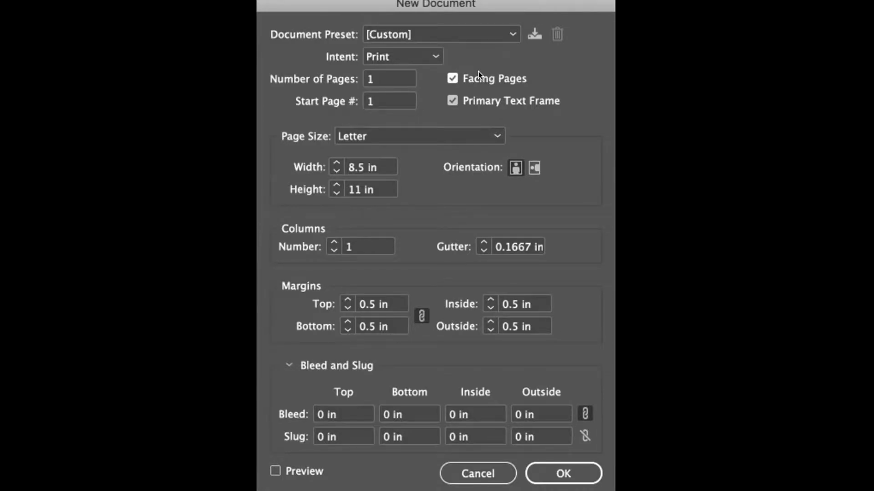
- Uncheck Primary Text Frame in the New Document dialog
left_click(465, 97)
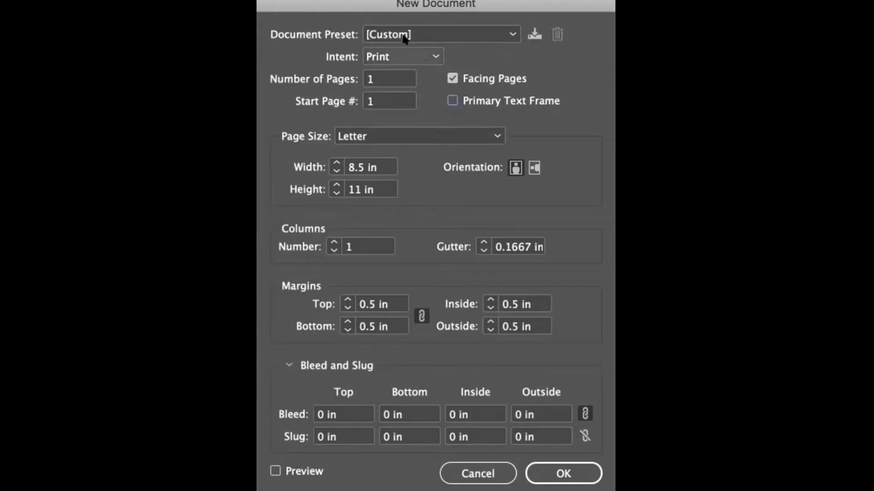
- Set 16 pages, Letter – Half size, landscape orientation and 0.25 in linked margins
left_click(395, 73)
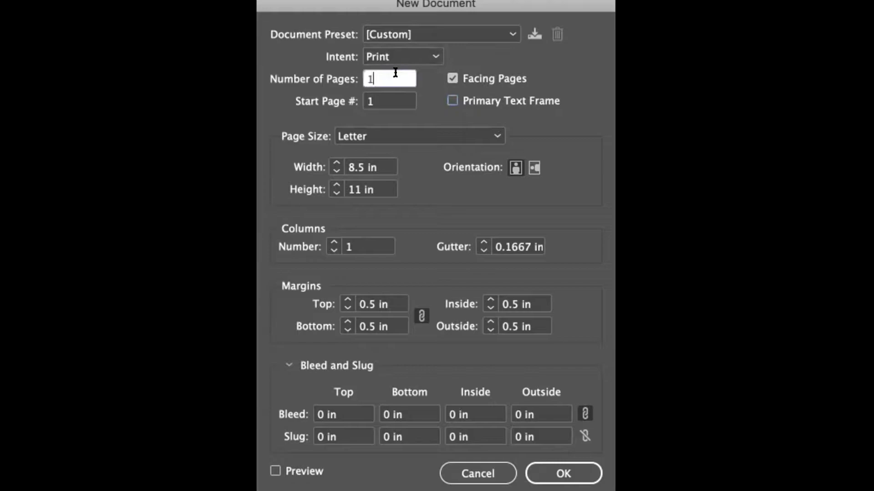
type("6")
left_click(373, 133)
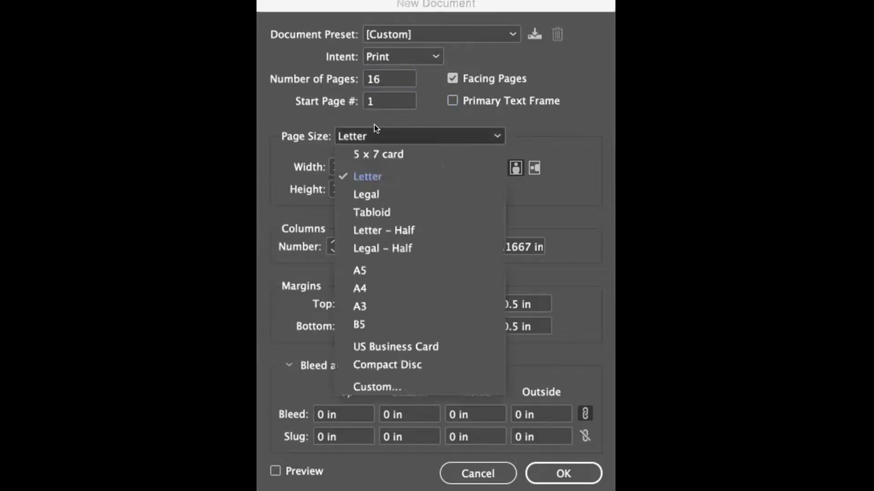
left_click(415, 230)
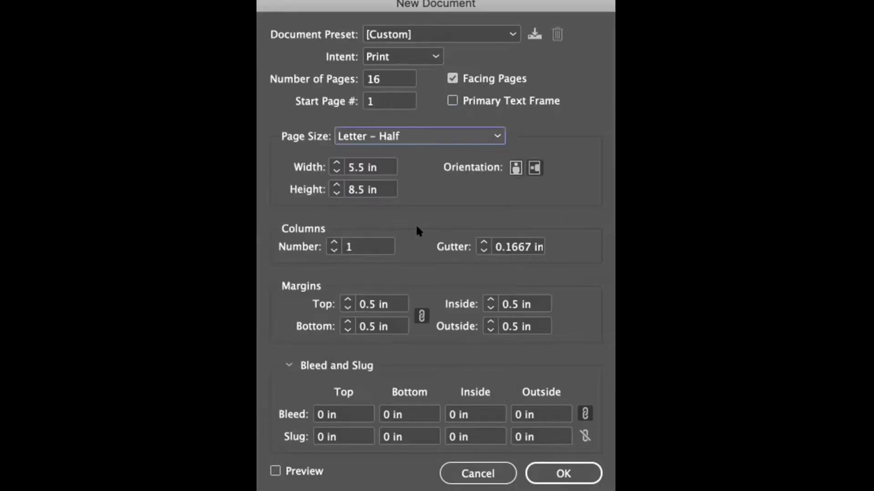
left_click(517, 167)
left_click(534, 168)
left_click(511, 166)
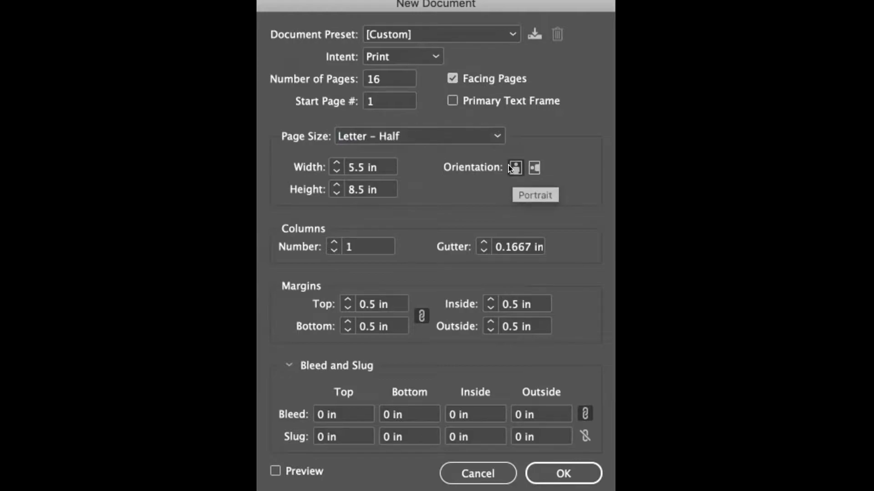
left_click(534, 168)
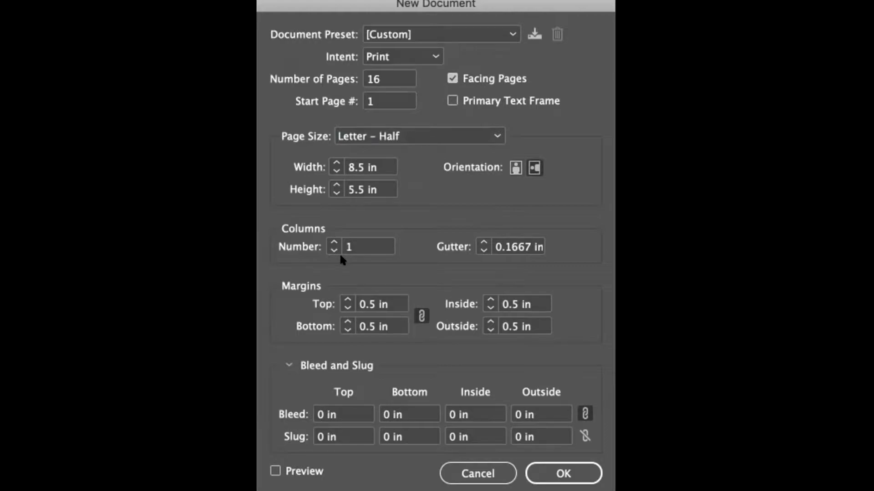
left_click(369, 303)
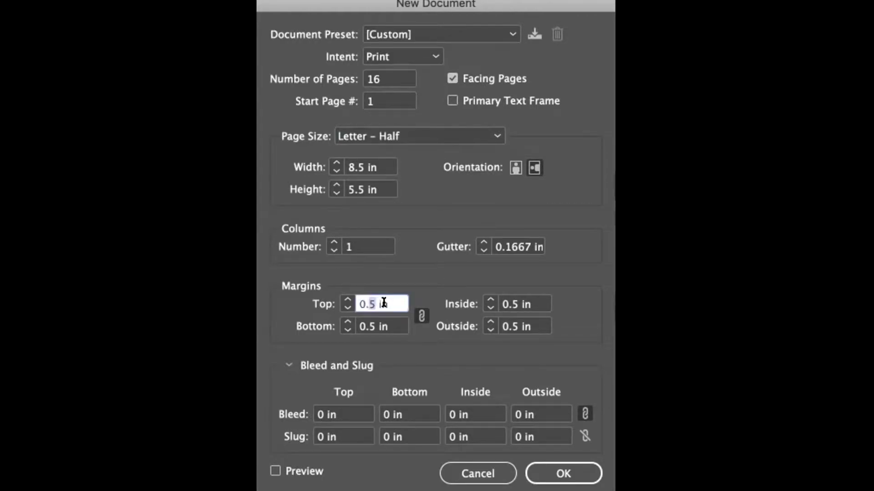
type("25")
key("Tab")
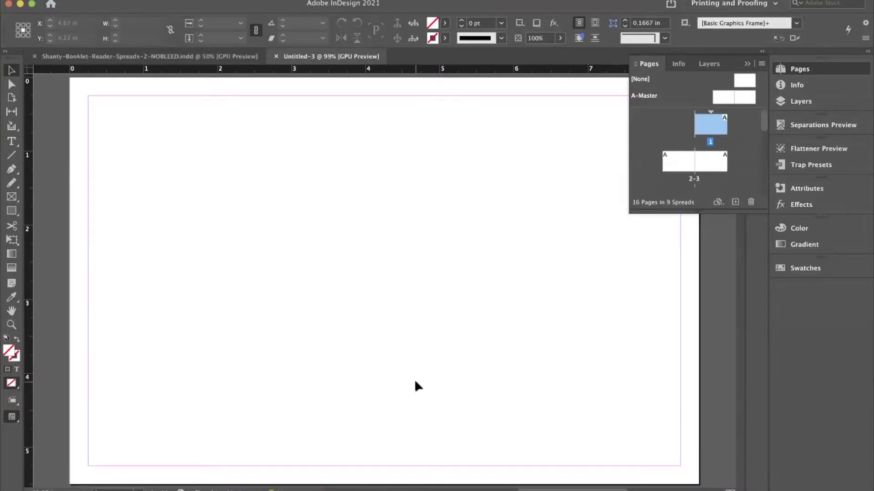
- Scroll through the 16 blank landscape pages, then fit page 1 in the window
scroll(415, 381, "down", 10)
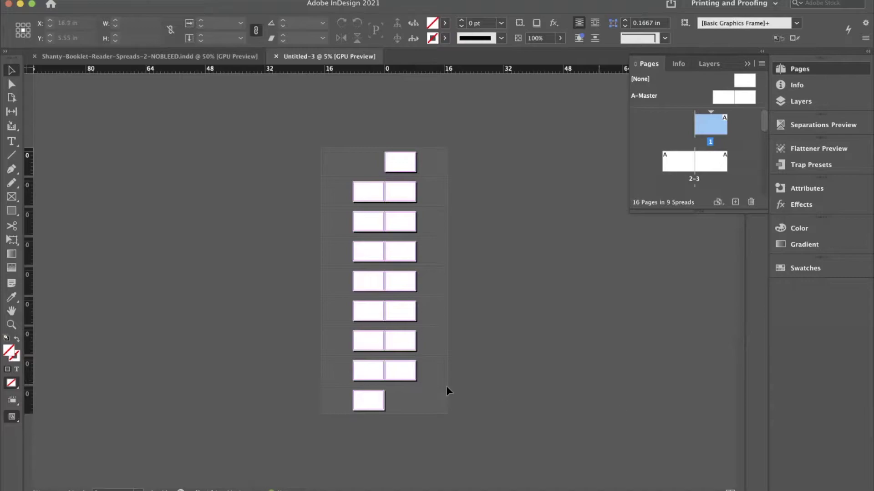
key("super+0")
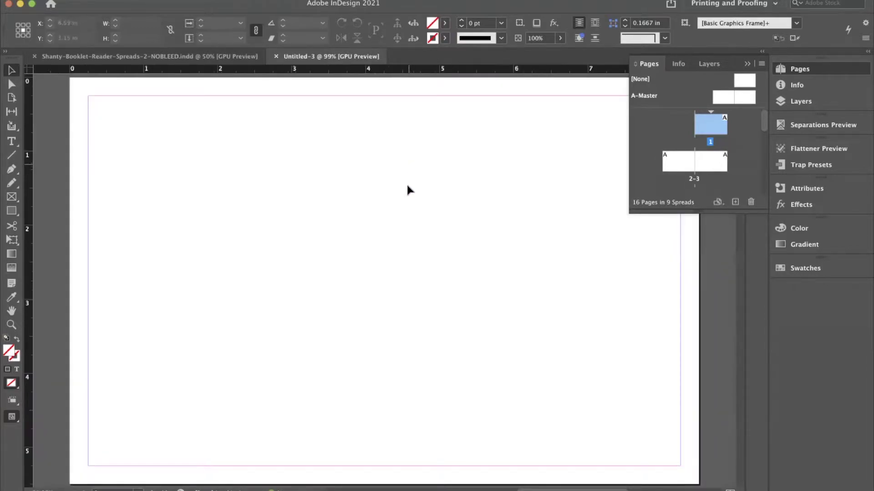
- Zoom page 1 to a working view and open the Place dialog with Cmd+D
key("super+1")
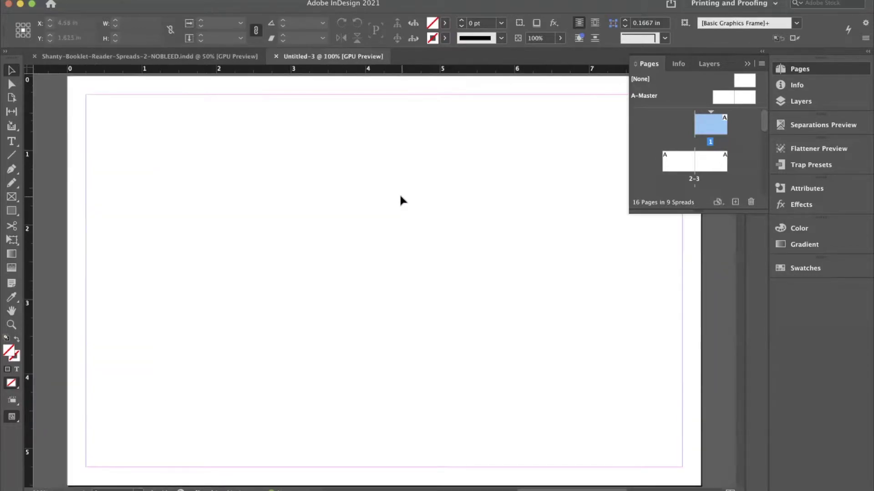
key("super+minus")
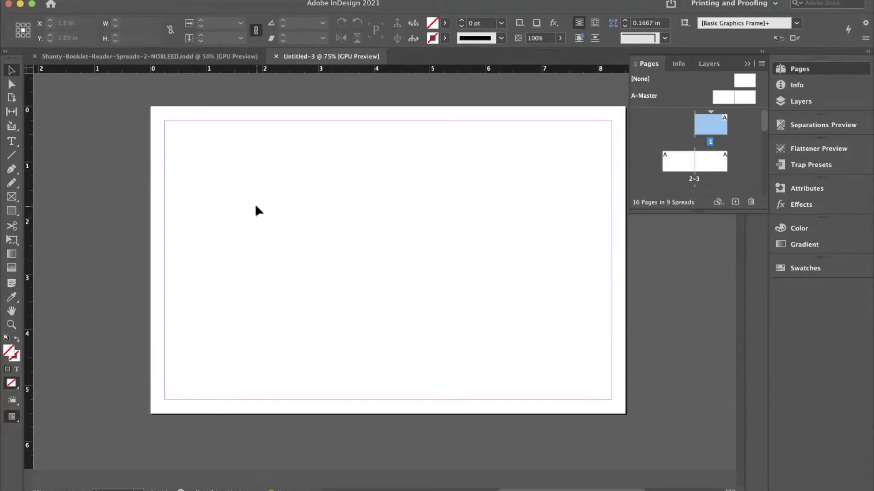
scroll(255, 207, "up", 1)
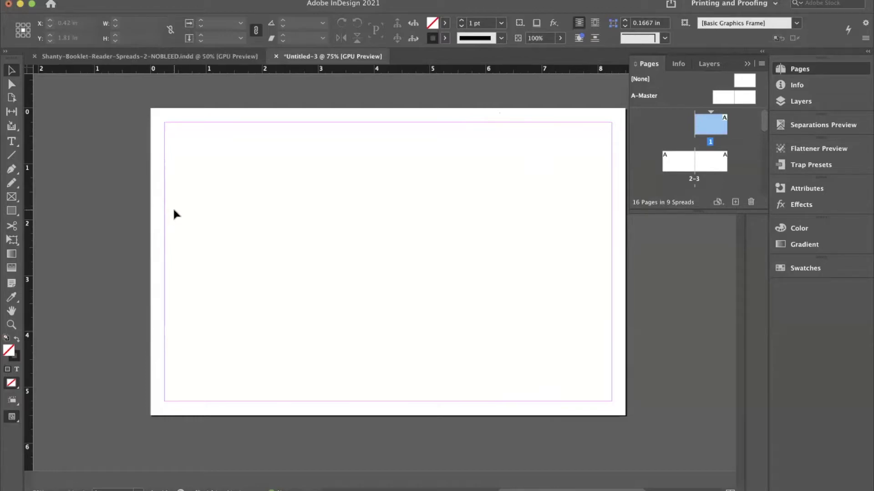
key("super+d")
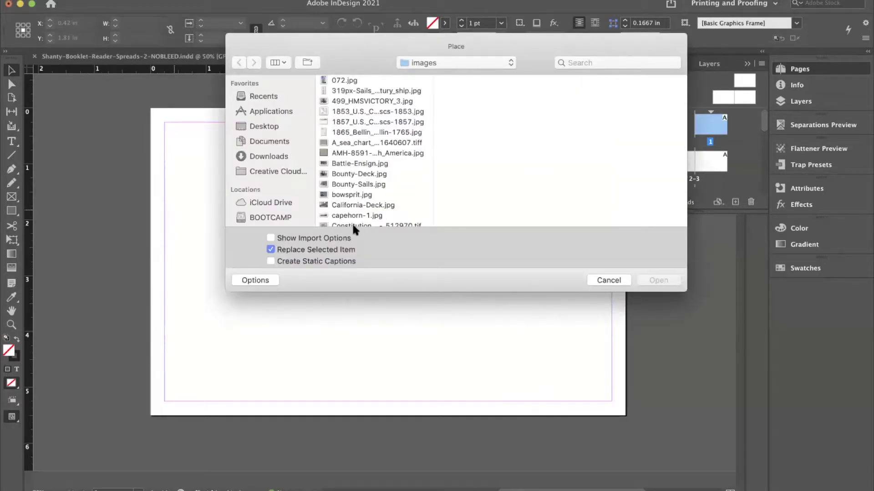
- Place Star-Twilight.jpg on page 1, fitting its frame to the bottom margin and left page edge
scroll(382, 164, "down", 10)
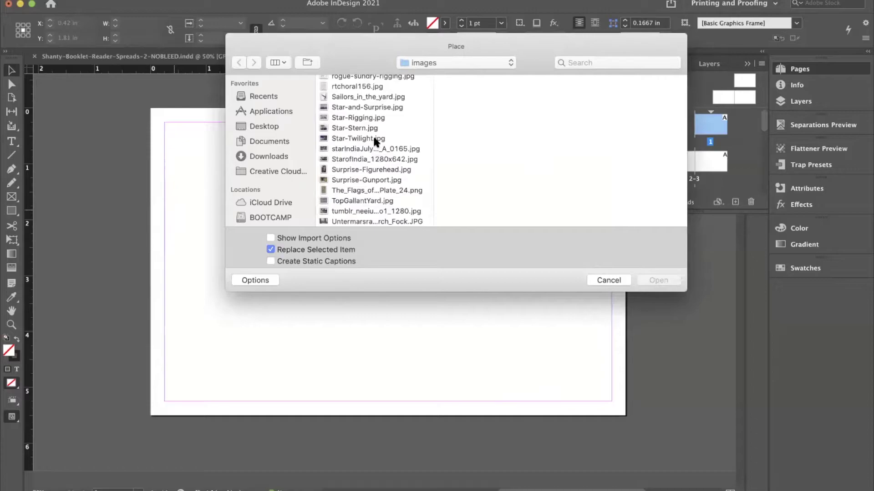
left_click(373, 137)
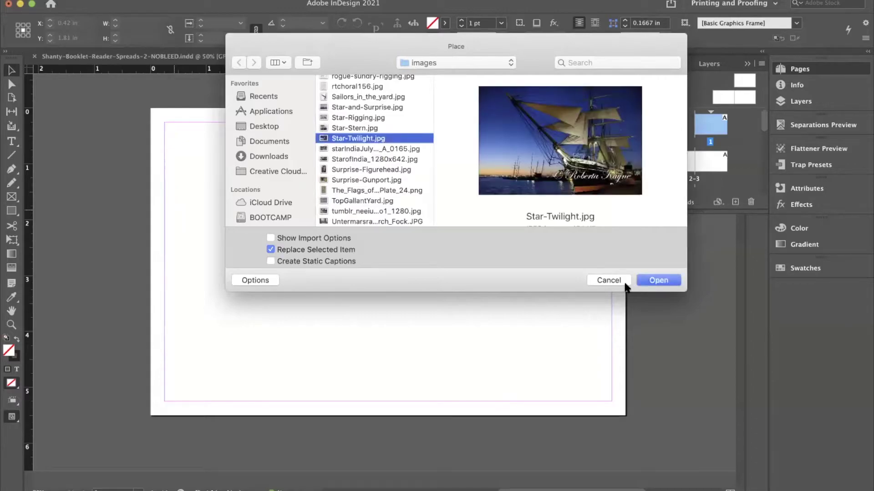
left_click(659, 281)
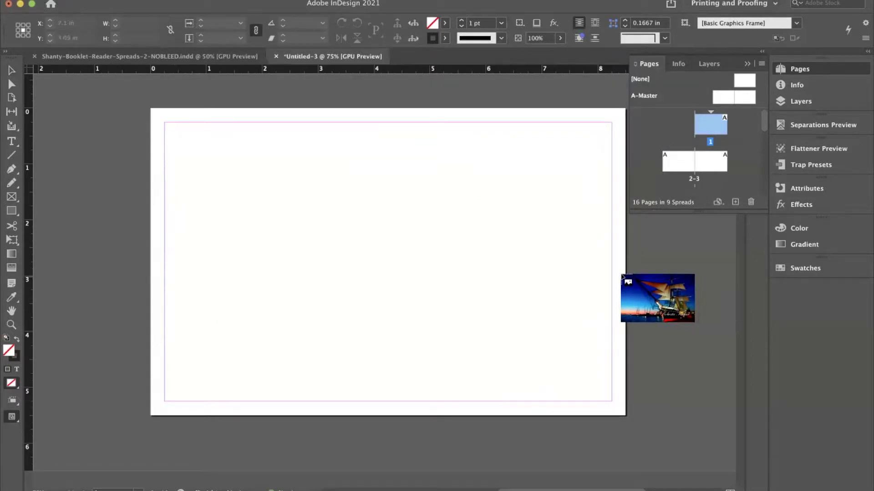
left_click_drag(165, 178, 611, 368)
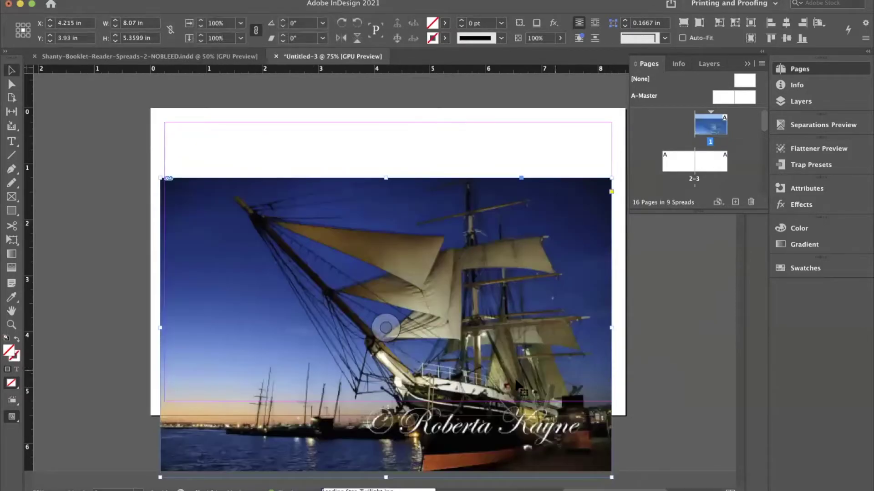
left_click_drag(385, 478, 392, 402)
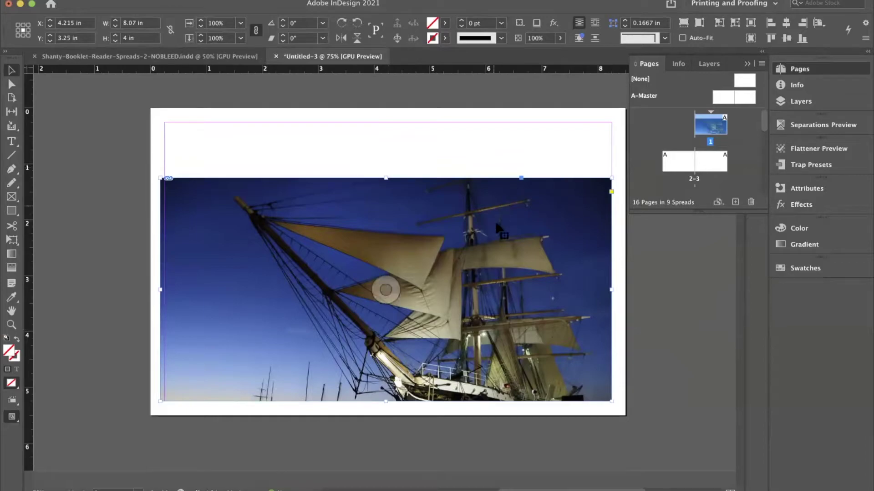
left_click_drag(499, 228, 499, 229)
left_click_drag(163, 290, 150, 290)
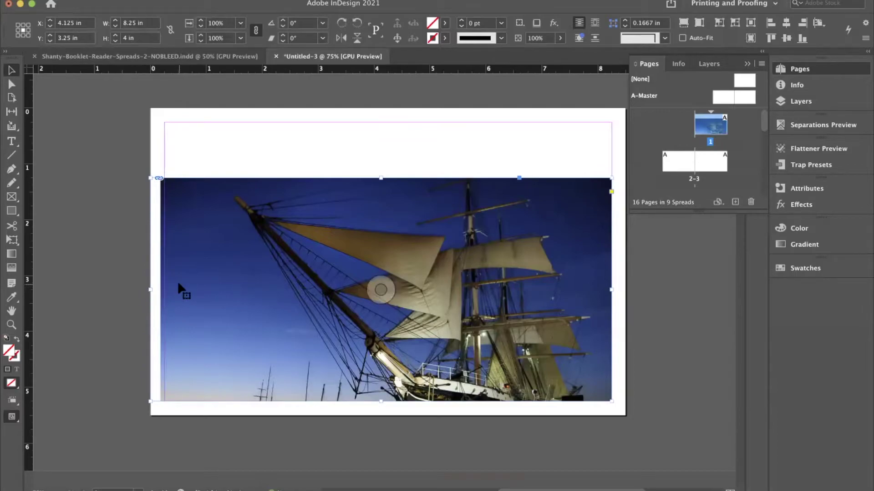
- Stretch the photo inside its frame out to the page's left edge
double_click(179, 283)
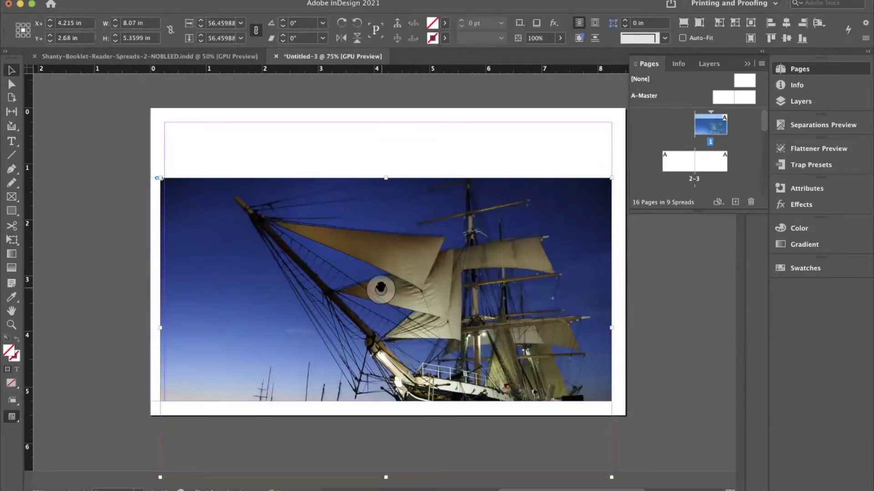
left_click(380, 287)
left_click(380, 287)
left_click_drag(162, 329, 150, 329)
key("super+z")
left_click_drag(156, 329, 150, 328)
left_click(117, 310)
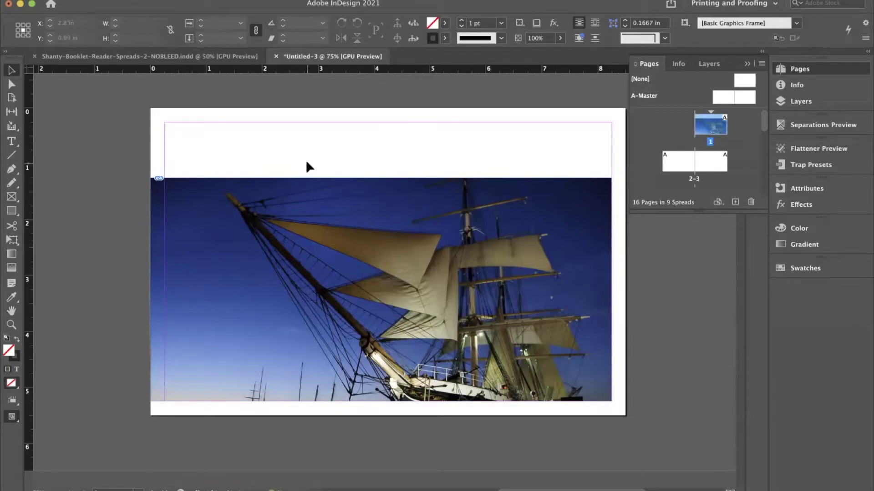
- Draw a text frame above the ship photo and type 'SONGS OF THE SEA'
key("t")
left_click_drag(182, 123, 606, 177)
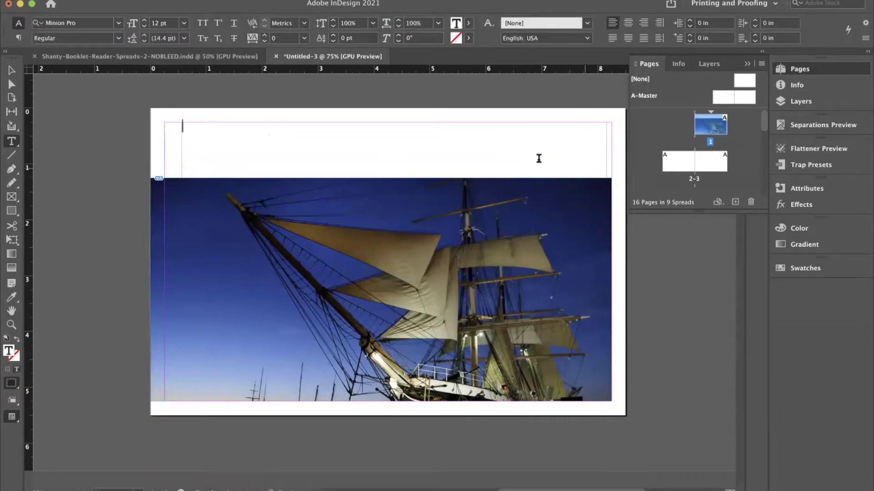
type("S")
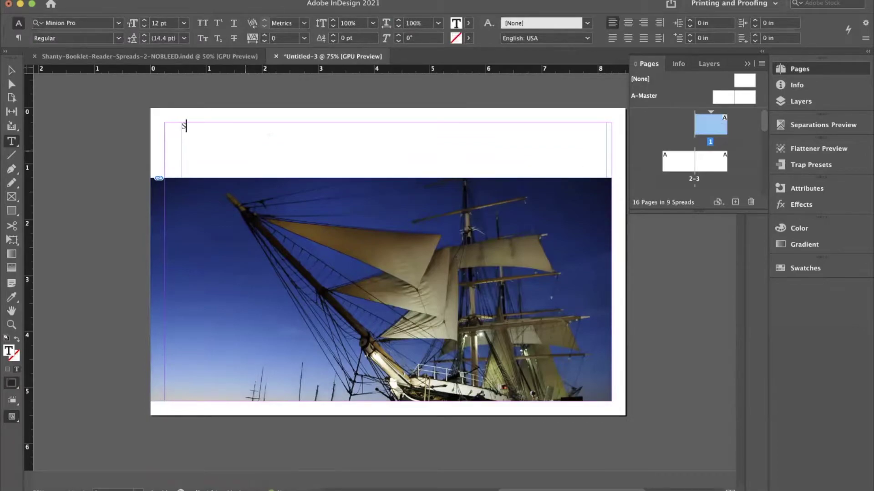
type("ONGS OF THE SEA")
key("super+a")
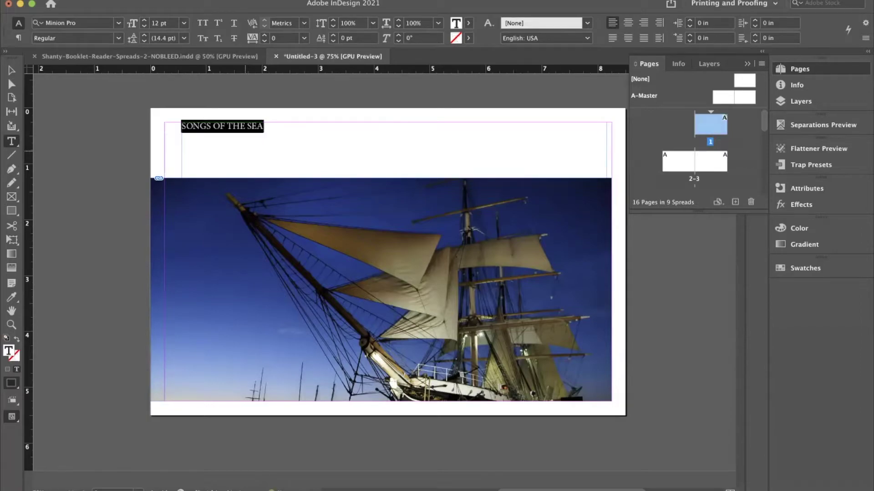
scroll(259, 151, "left", 1)
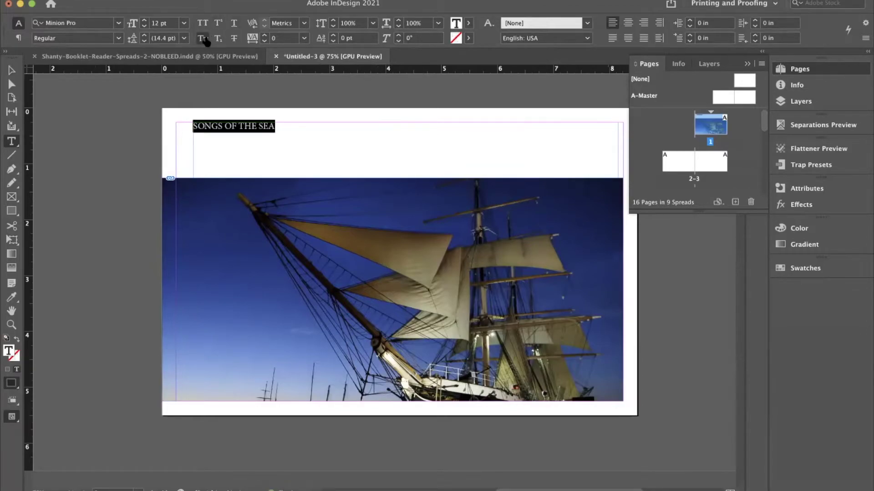
- Convert the heading to Title Case and apply Small Caps
left_click(139, 0)
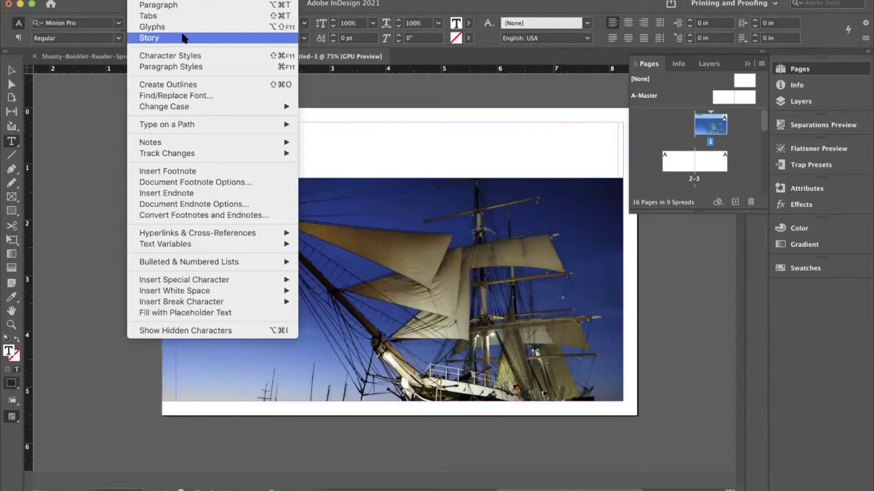
mouse_move(248, 106)
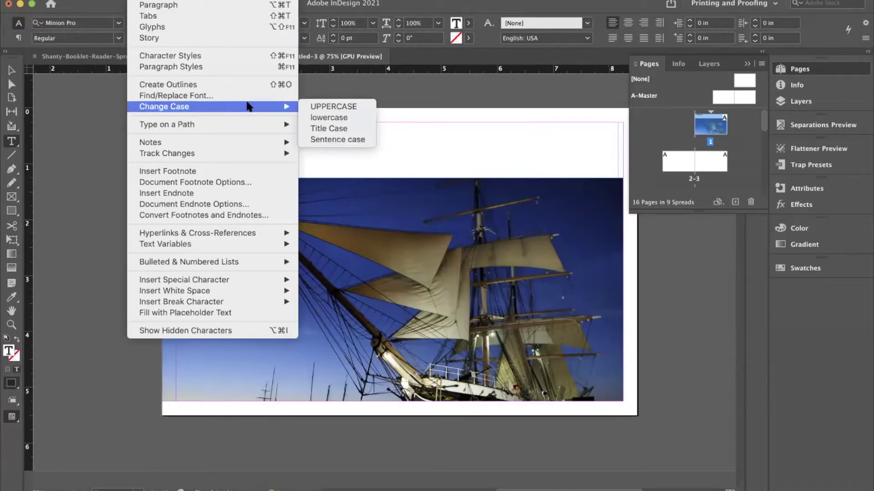
left_click(345, 129)
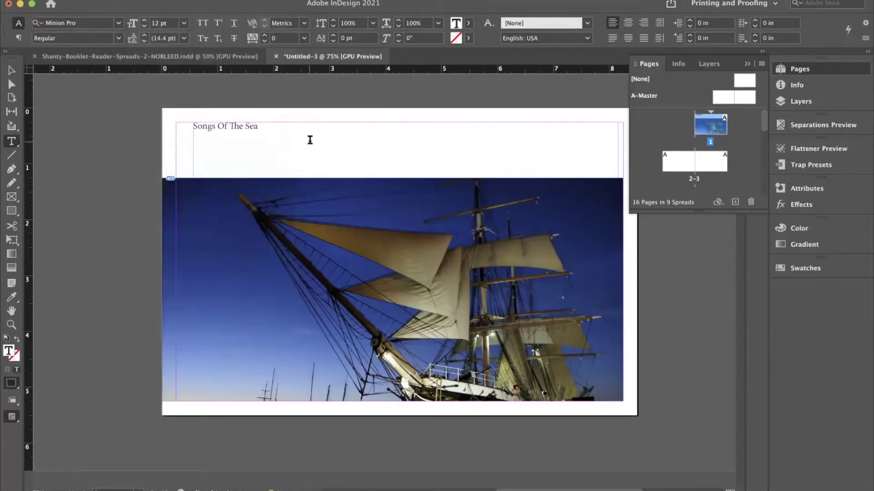
left_click(203, 39)
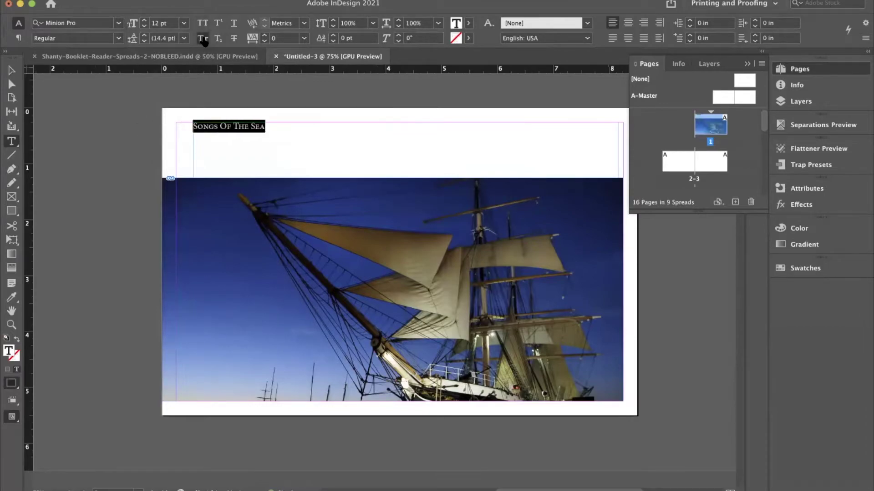
left_click(262, 119)
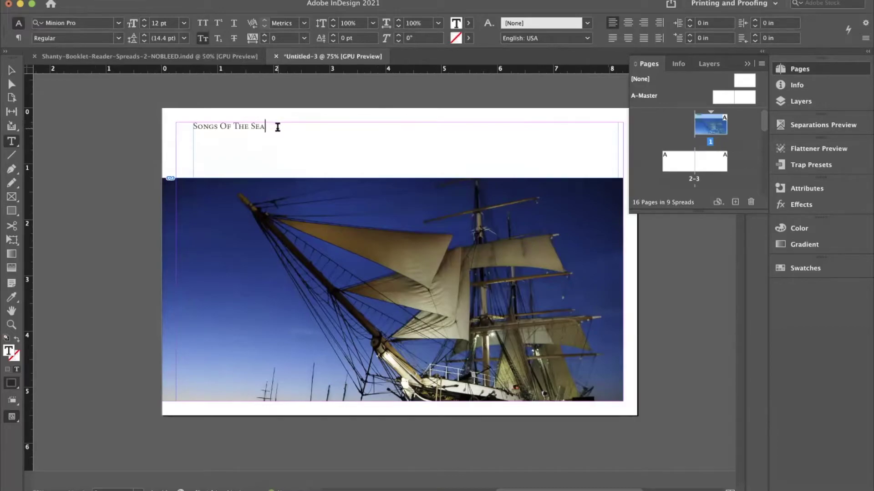
- Retype 'Of' and 'The' as lowercase 'of' and 'the', then reselect the heading
left_click_drag(227, 126, 220, 126)
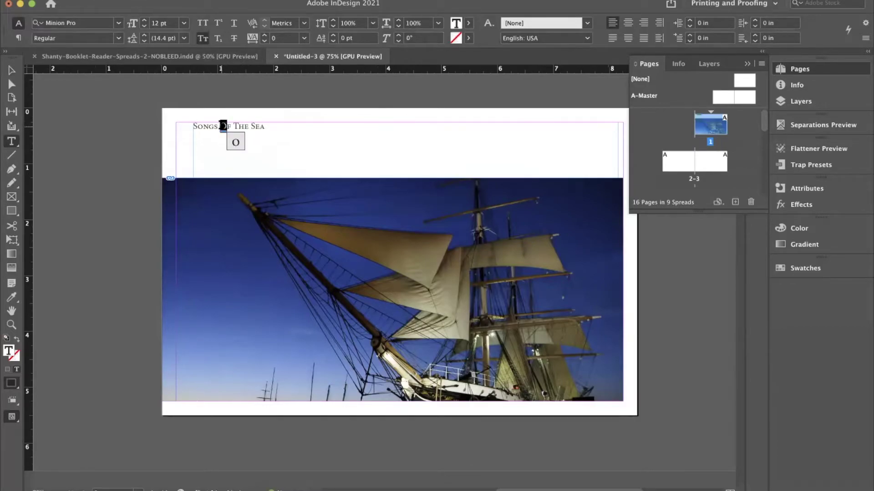
type("o")
left_click(235, 125)
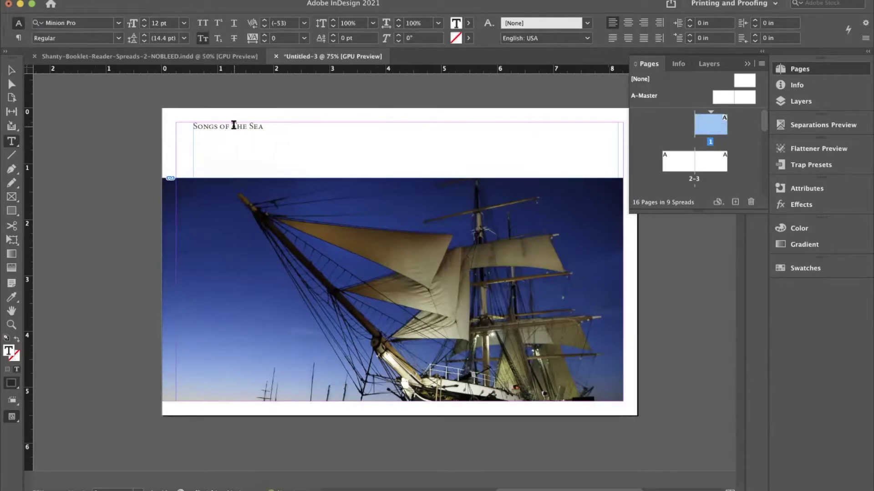
left_click_drag(233, 126, 229, 126)
type("t")
left_click_drag(282, 128, 174, 121)
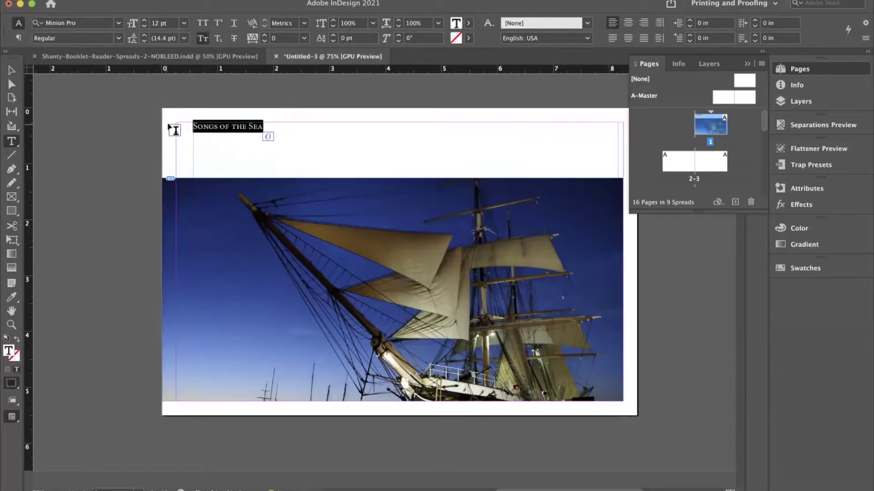
- Centre the heading, widen its frame to the full 8.5 in page width, and enlarge it to 30 pt
left_click(628, 22)
left_click(11, 70)
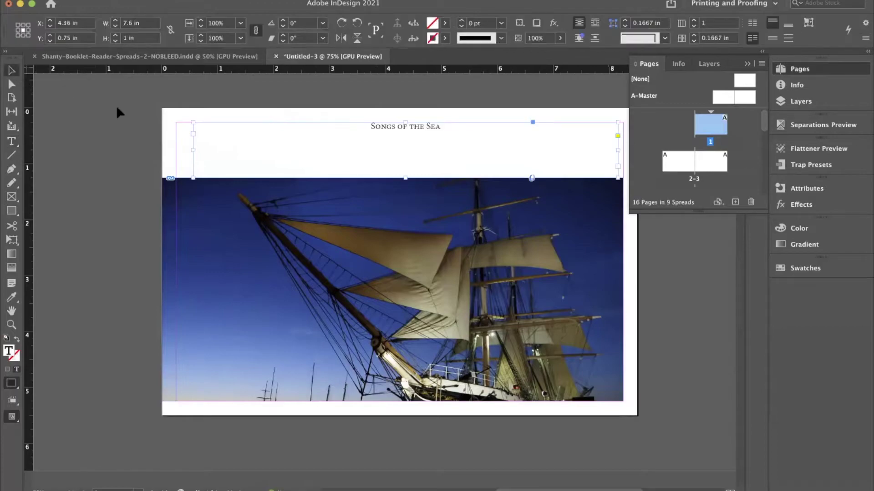
left_click_drag(194, 150, 162, 150)
left_click_drag(617, 150, 622, 256)
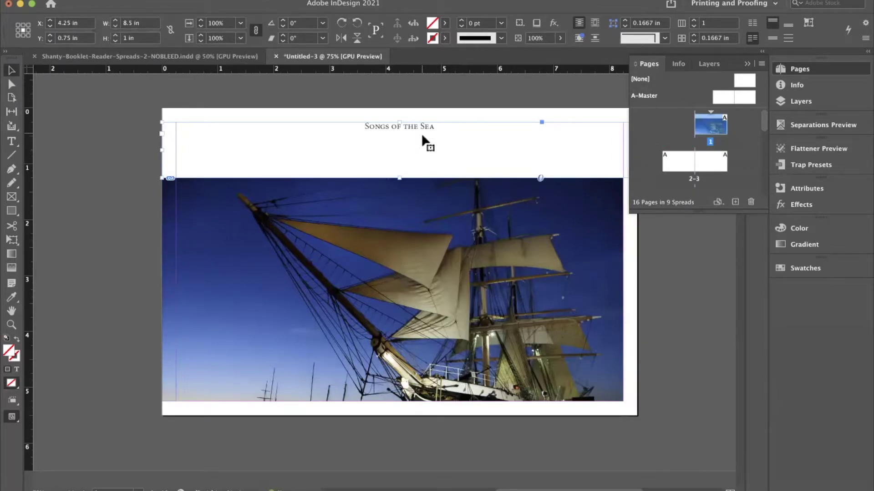
key("super+shift+period")
key("super+shift+period")
key("super+shift+period")
key("super+shift+period")
key("super+shift+period")
key("super+shift+period")
key("super+shift+period")
key("super+shift+period")
scroll(423, 132, "down", 8)
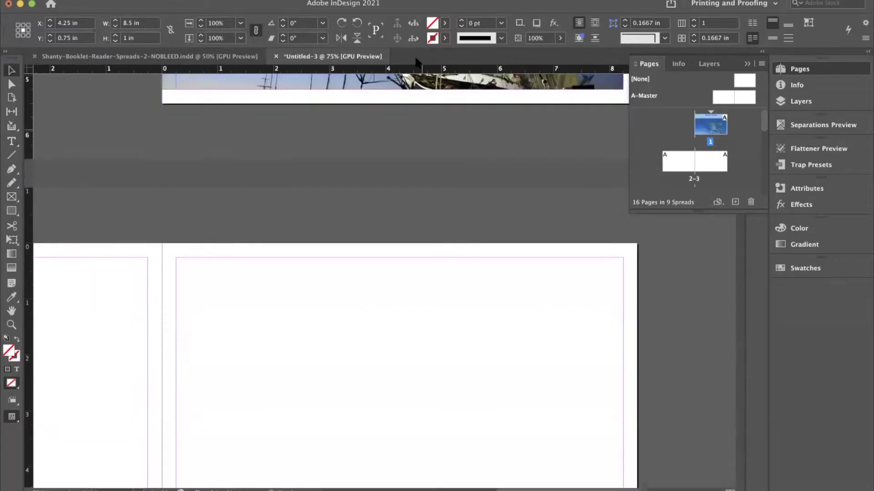
scroll(407, 132, "up", 9)
- Set the heading's font to Adobe Jenson Pro Regular
triple_click(478, 175)
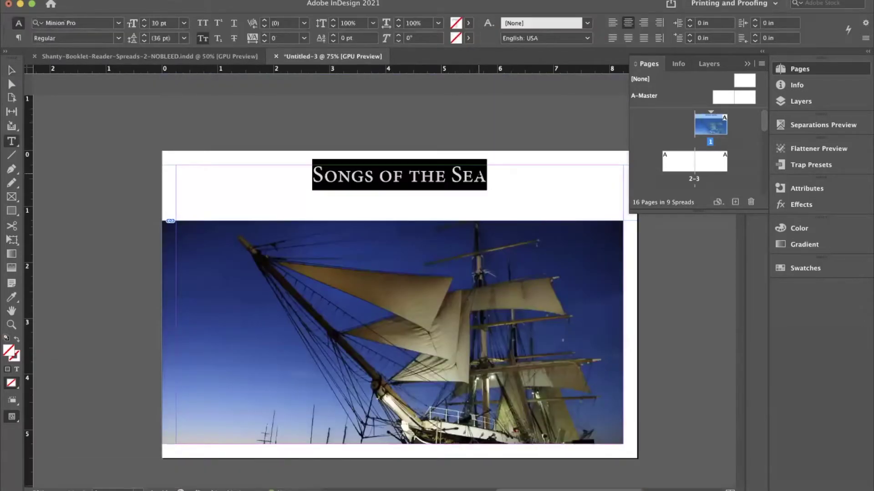
key("super+6")
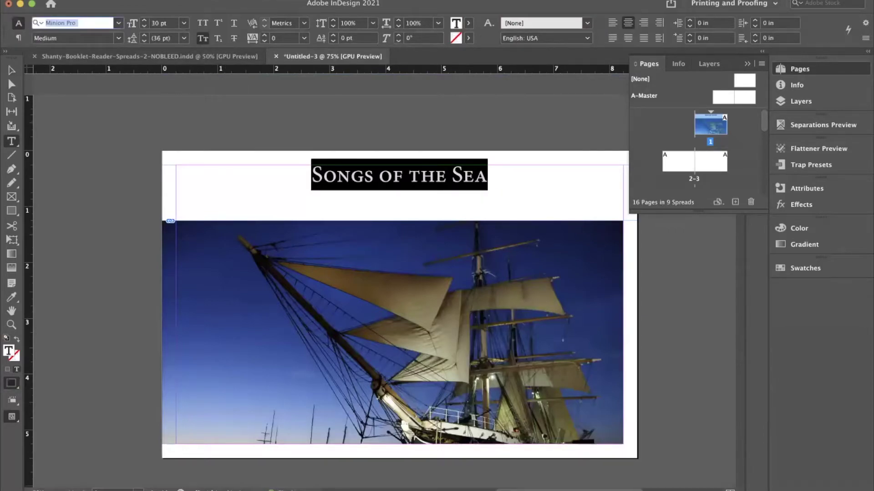
type("Adobe Jens")
key("Return")
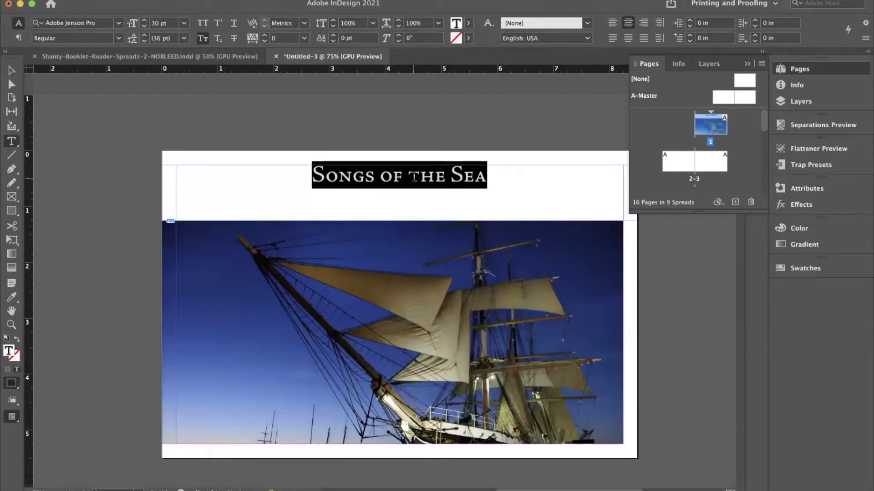
left_click(451, 177)
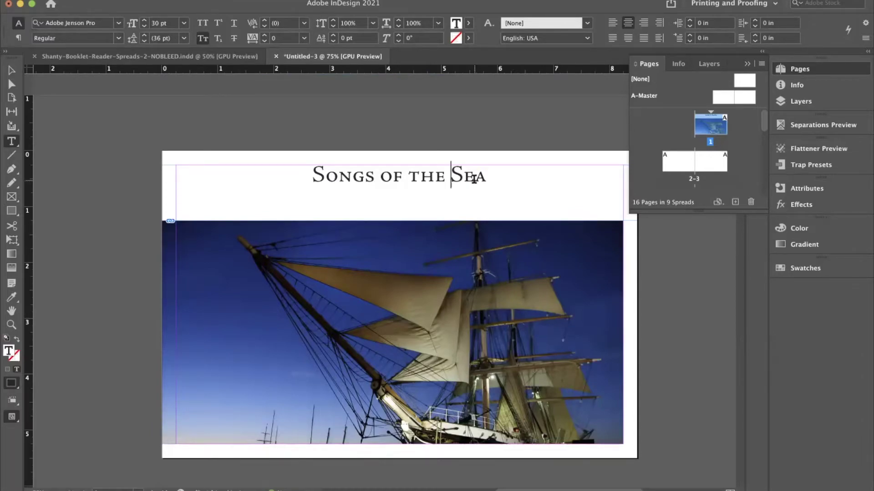
left_click(498, 179)
left_click_drag(499, 179, 276, 181)
left_click(312, 146)
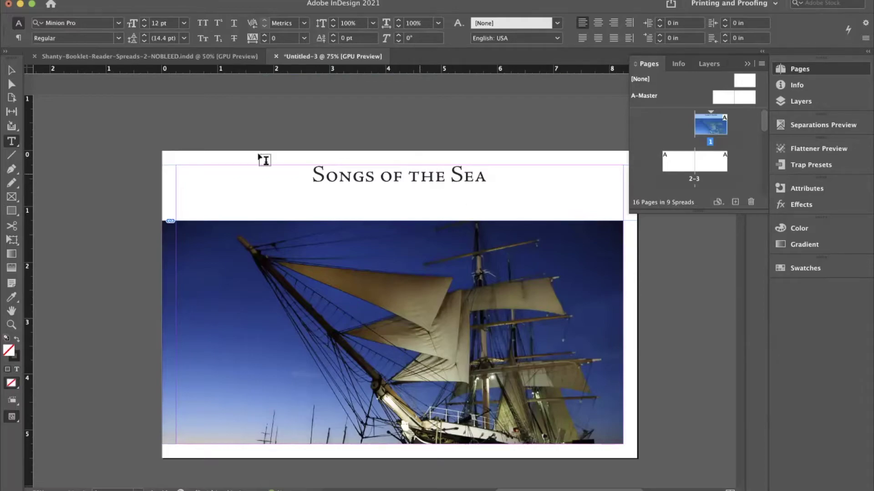
- Pull the ship photo frame's left edge in to the margin, making it 8 × 4 in
left_click(12, 70)
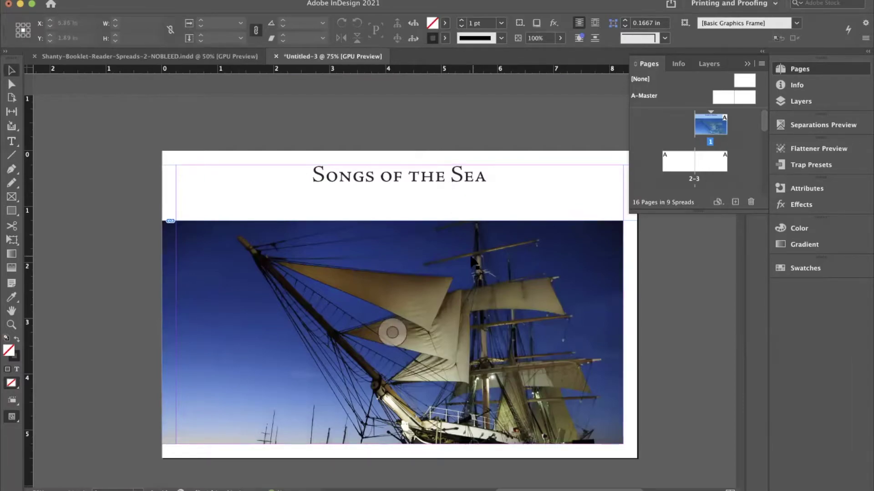
left_click(331, 271)
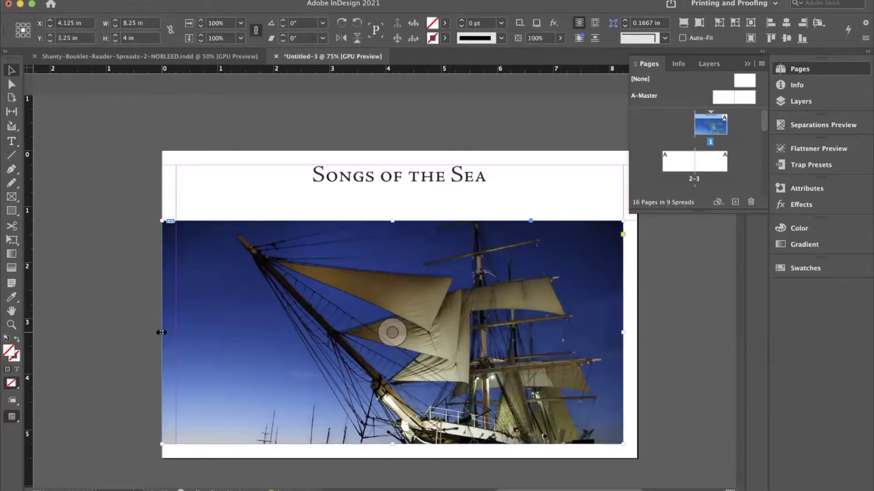
left_click_drag(162, 332, 173, 335)
left_click(125, 324)
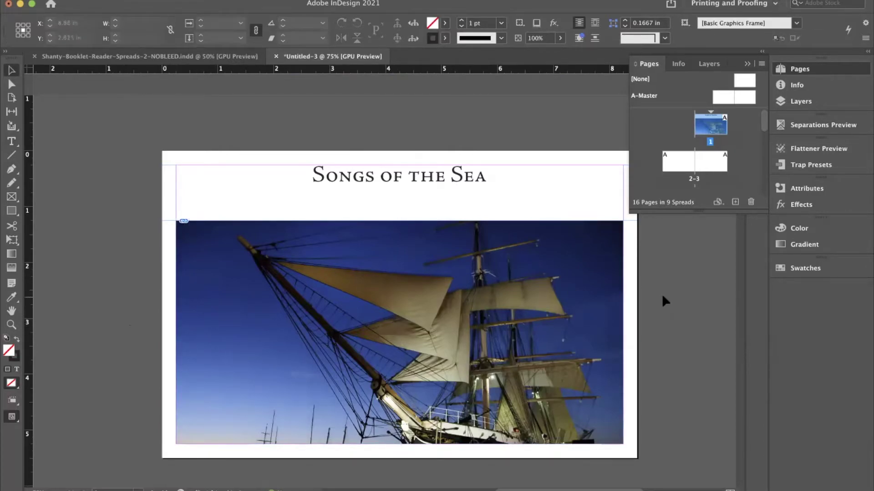
- Move the heading frame slightly down above the photo
key("super+minus")
key("super+minus")
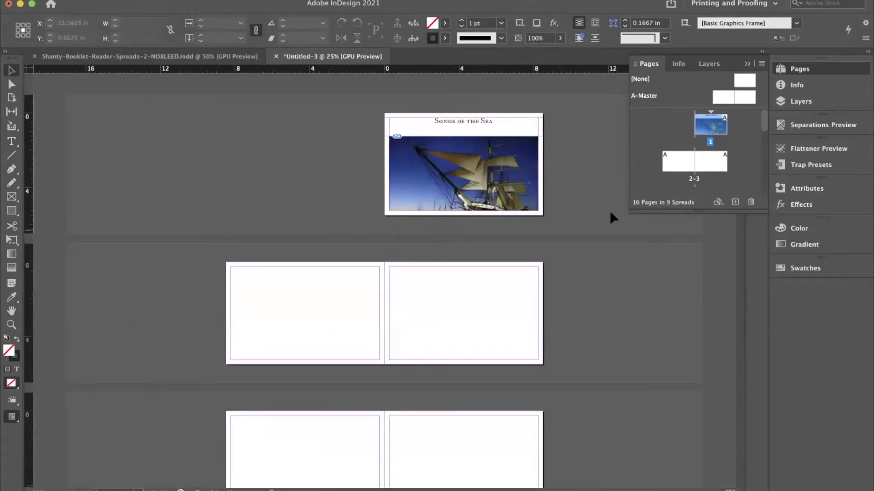
left_click_drag(482, 130, 484, 133)
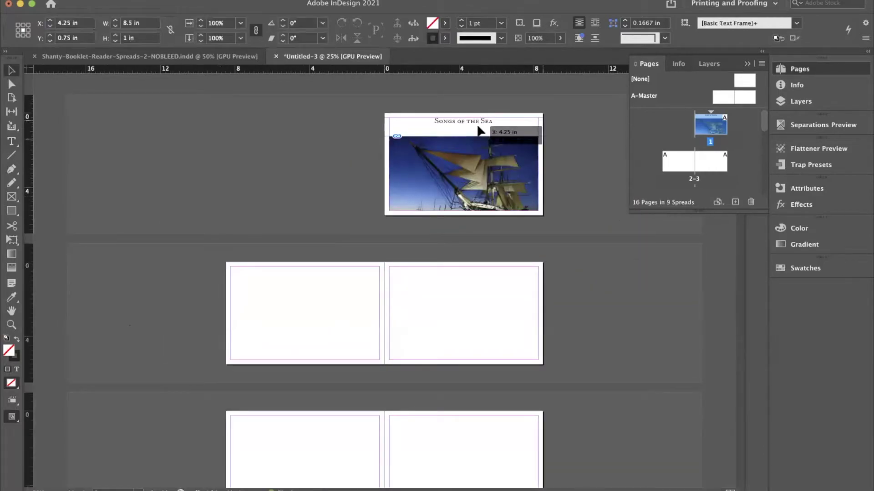
left_click(616, 155)
scroll(512, 136, "up", 1)
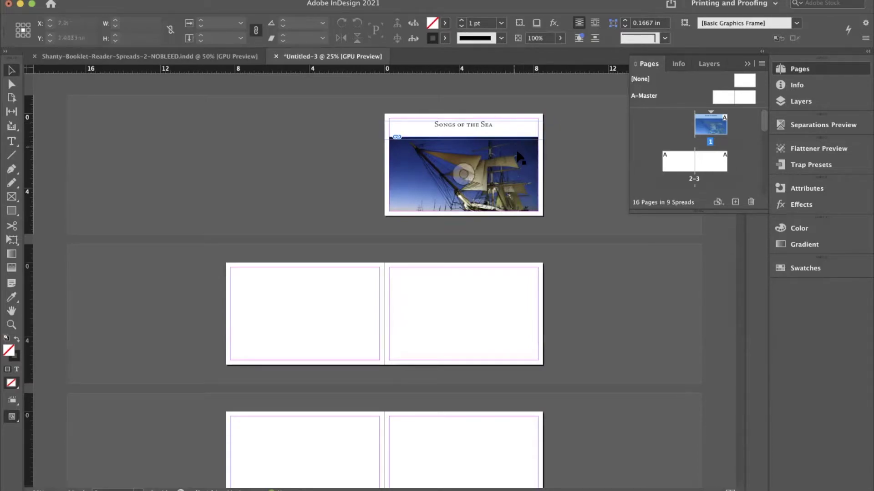
mouse_move(501, 160)
- Raise the ship photo frame's top edge toward the top of page 1
left_click(444, 139)
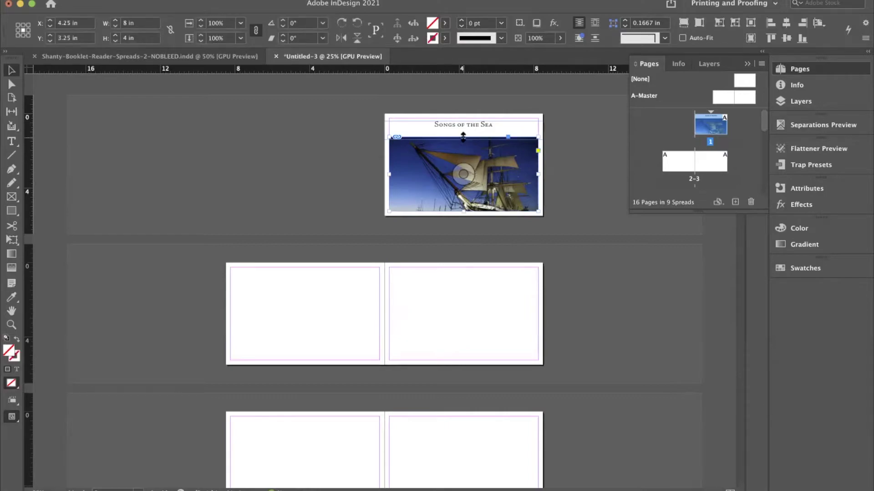
left_click_drag(462, 123, 463, 118)
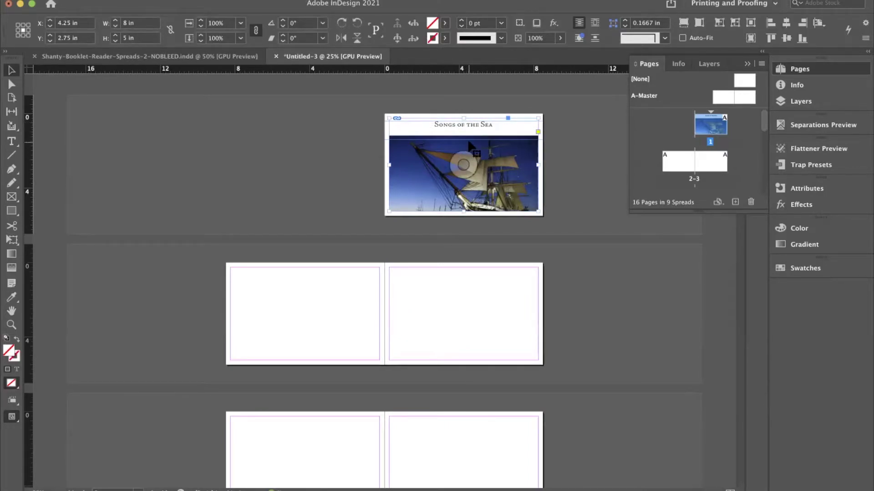
left_click(572, 190)
- Scale the ship image up to fill the taller 8 × 5 in frame, then zoom to 75%
left_click(460, 166)
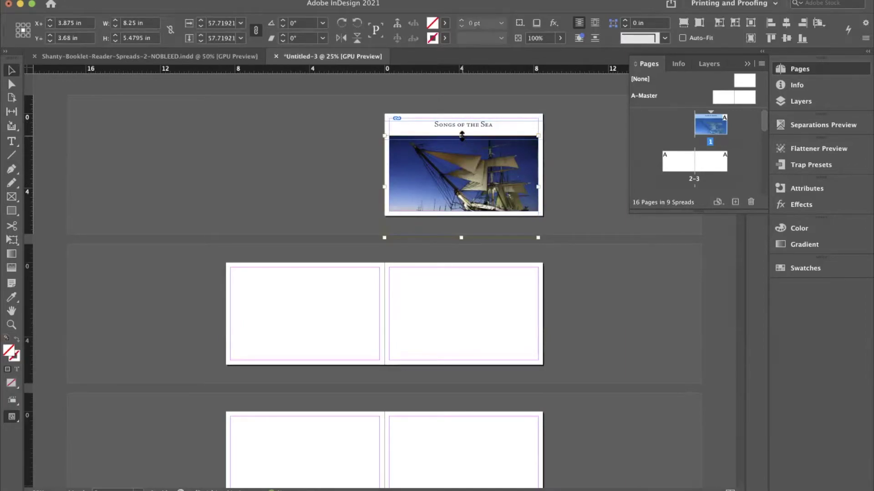
left_click_drag(461, 135, 462, 114)
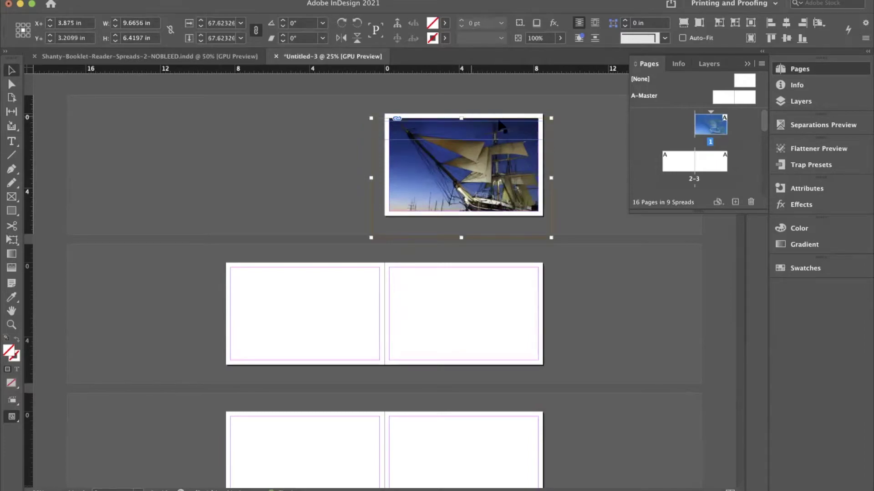
left_click(578, 162)
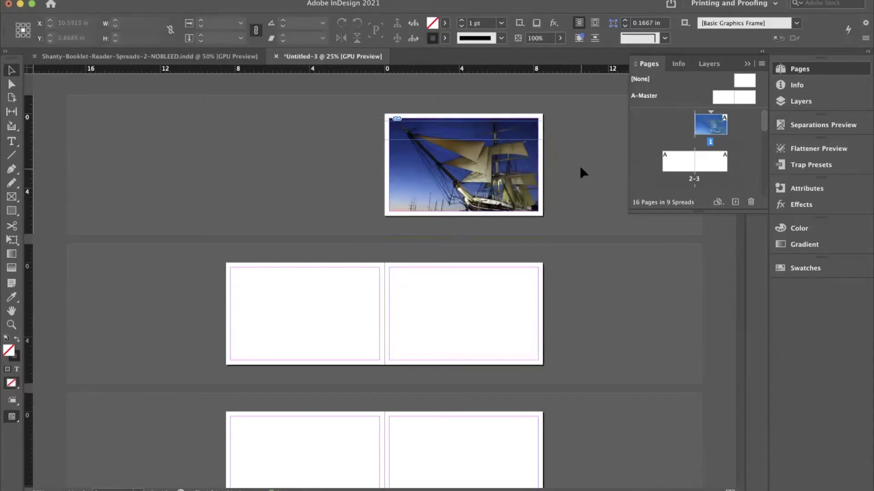
left_click(462, 165)
left_click(394, 164)
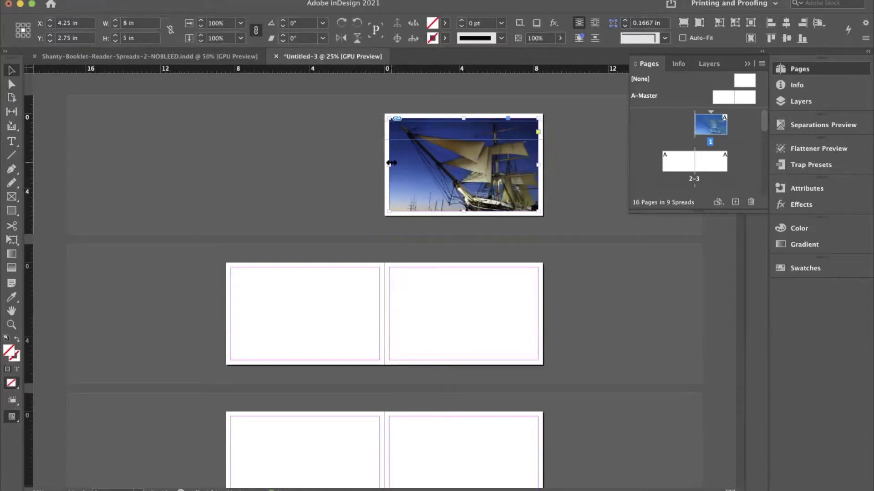
key("super+alt+shift+c")
left_click(336, 151)
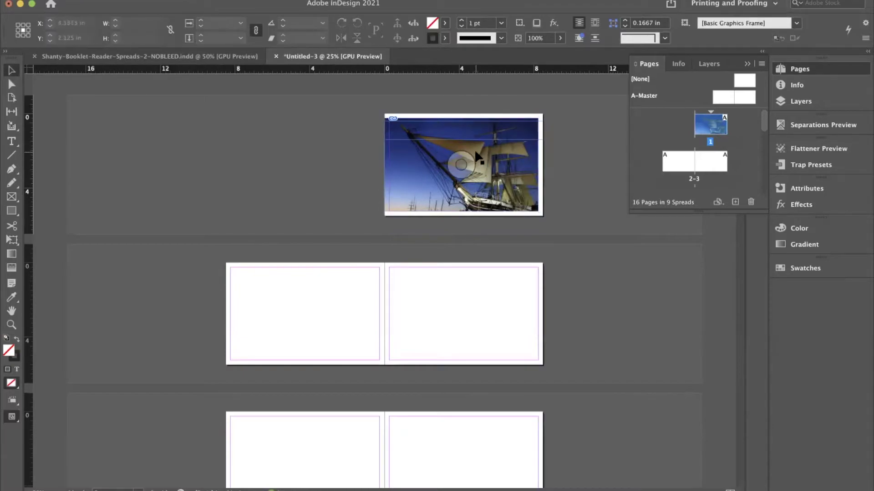
key("super+equal")
key("super+equal")
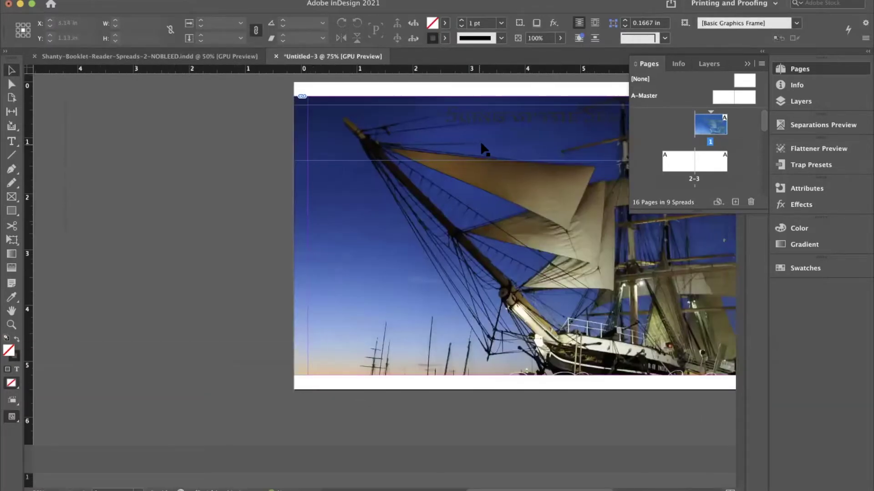
key("super+equal")
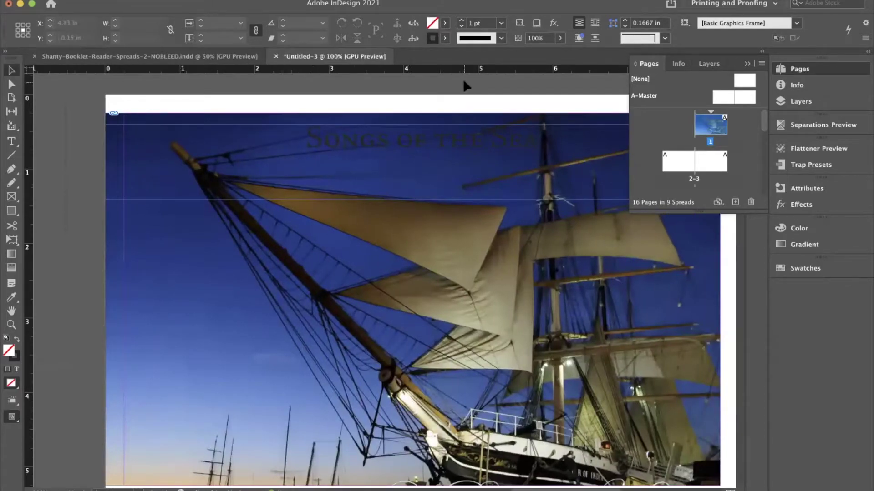
left_click(530, 235)
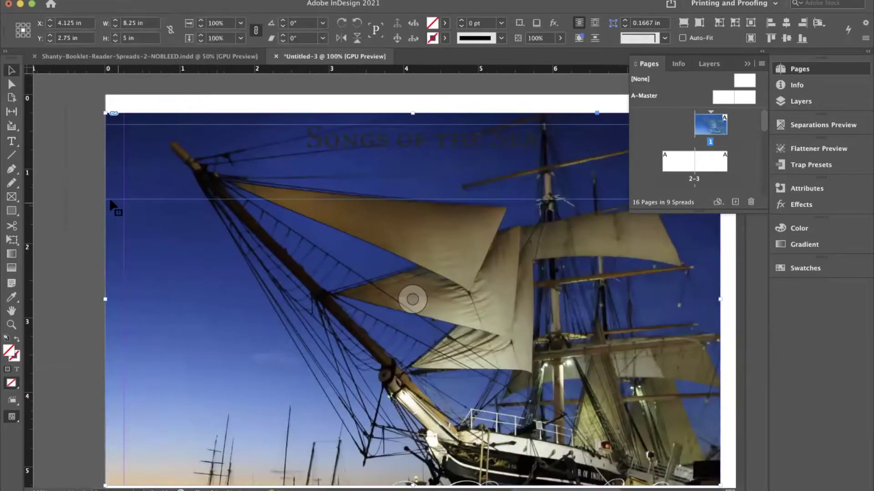
left_click(87, 196)
key("w")
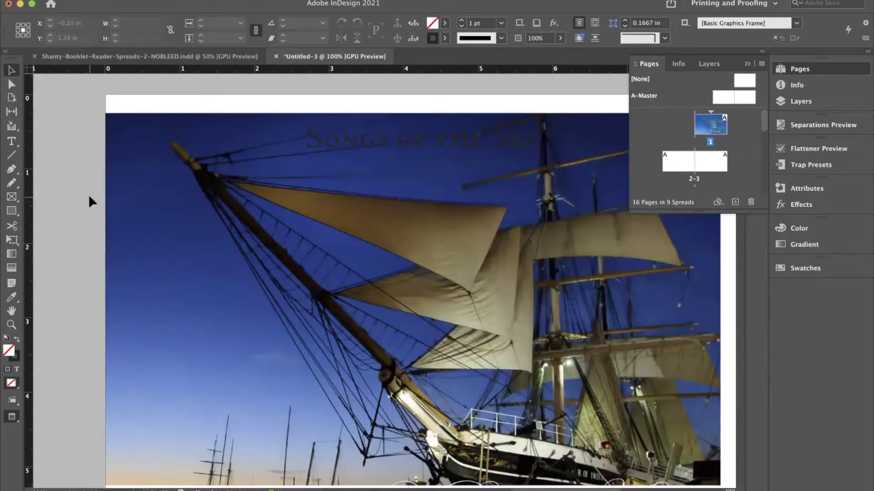
scroll(92, 193, "right", 3)
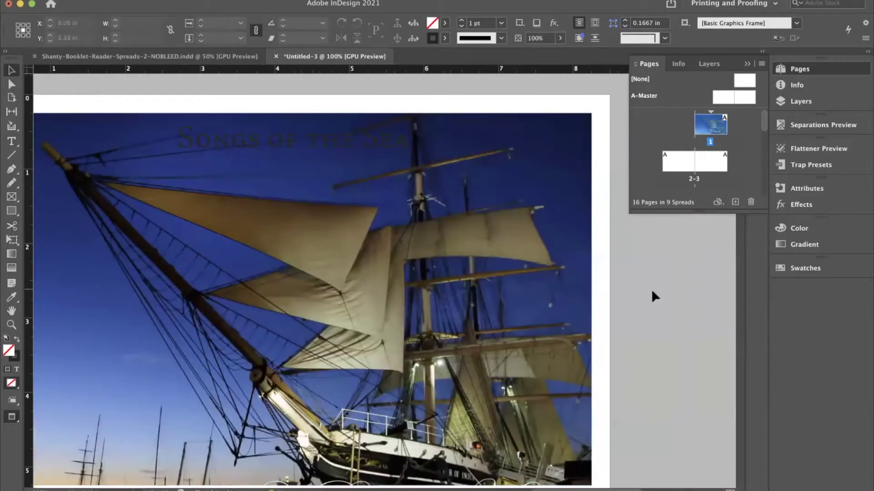
scroll(654, 296, "left", 1)
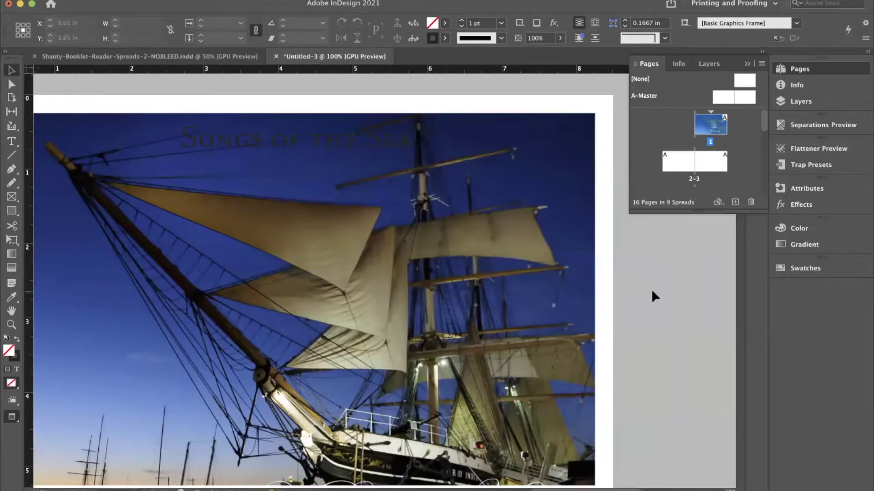
scroll(651, 291, "left", 1)
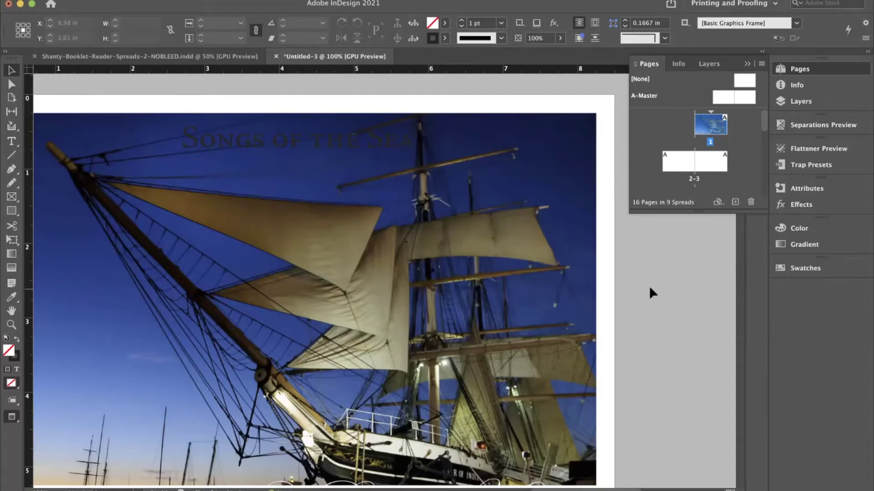
- Colour the whole Songs of the Sea title [Paper] white
triple_click(296, 136)
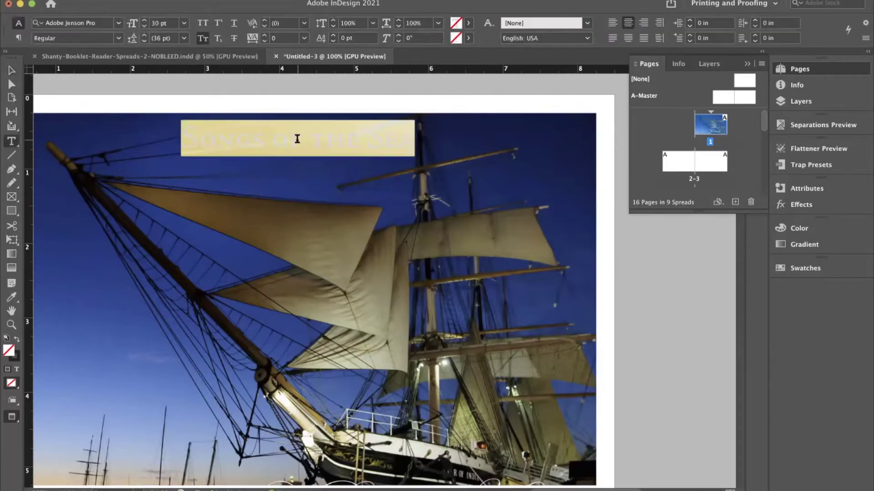
left_click(468, 23)
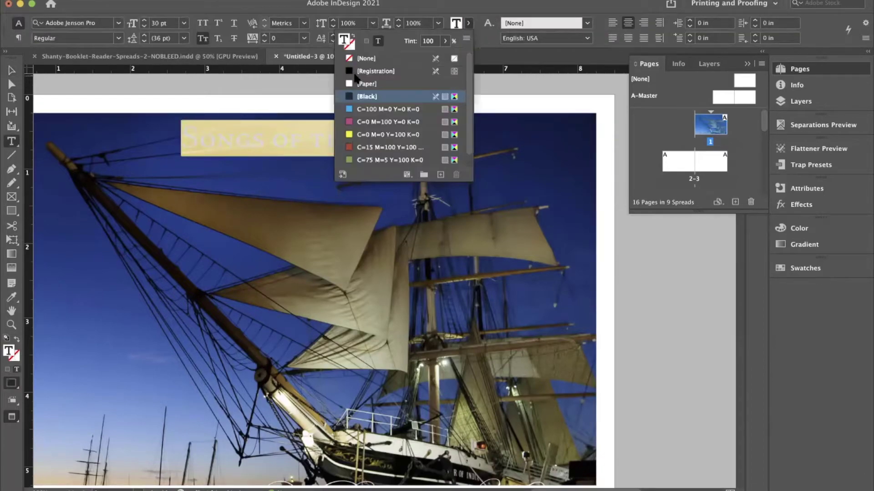
left_click(366, 88)
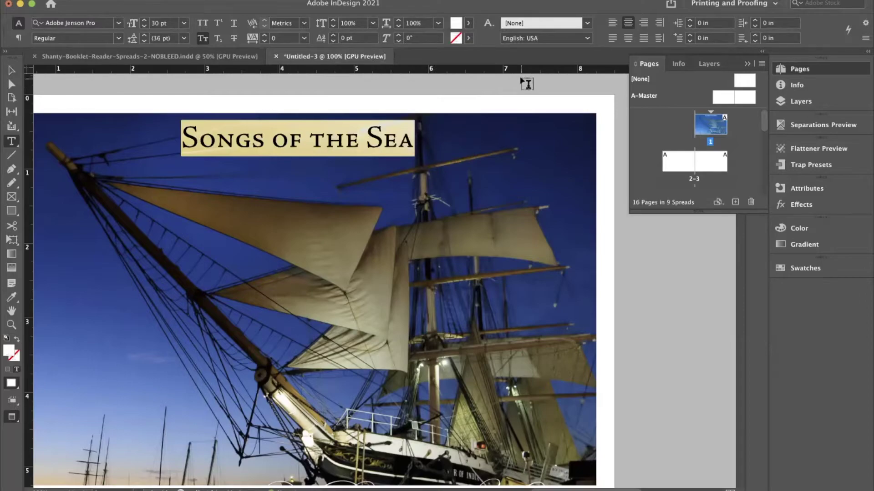
left_click(526, 81)
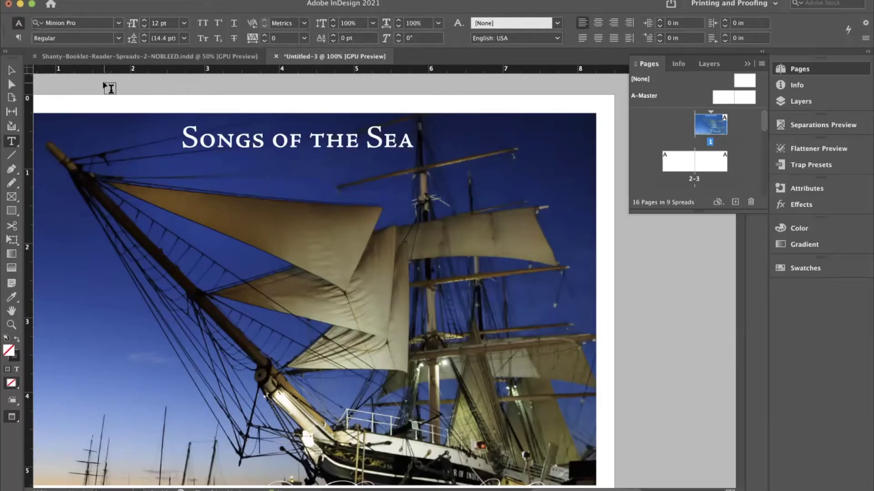
- Enlarge the title text frame's type a step and zoom out to the cover
left_click(9, 72)
left_click(277, 145)
key("super+shift+period")
key("super+shift+period")
key("super+shift+period")
key("super+shift+period")
key("super+shift+period")
key("super+shift+period")
key("super+shift+period")
key("super+shift+period")
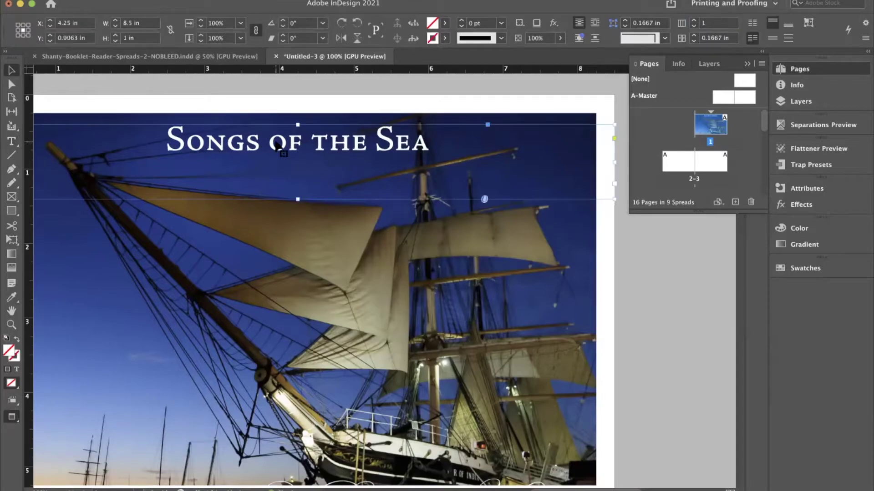
left_click(321, 89)
key("super+minus")
key("super+minus")
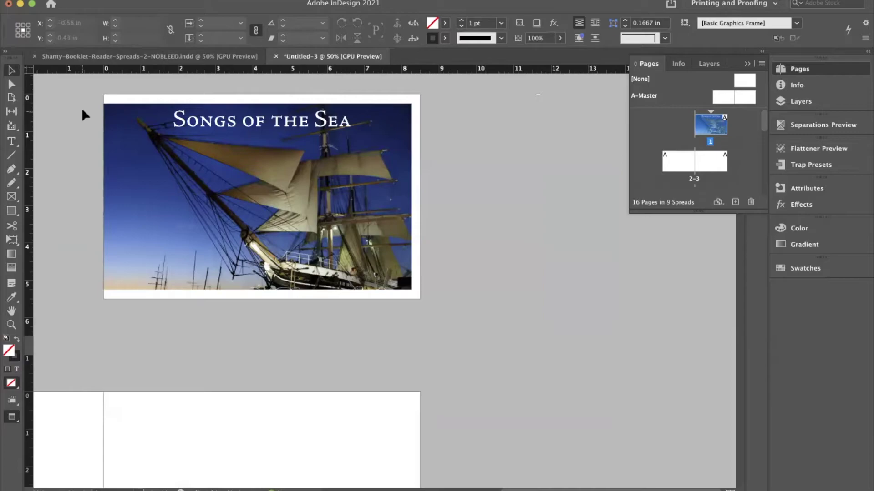
- Try the title text in red, then restore it to white
left_click(223, 120)
triple_click(223, 120)
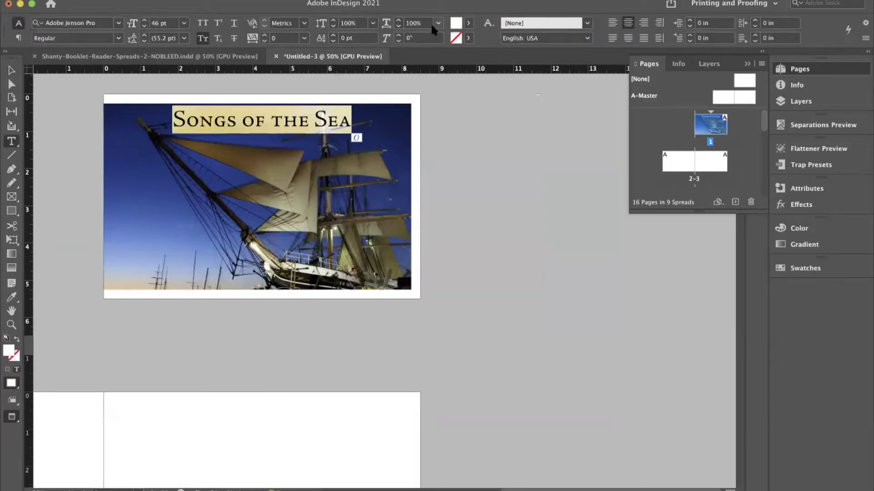
left_click(467, 25)
left_click(377, 148)
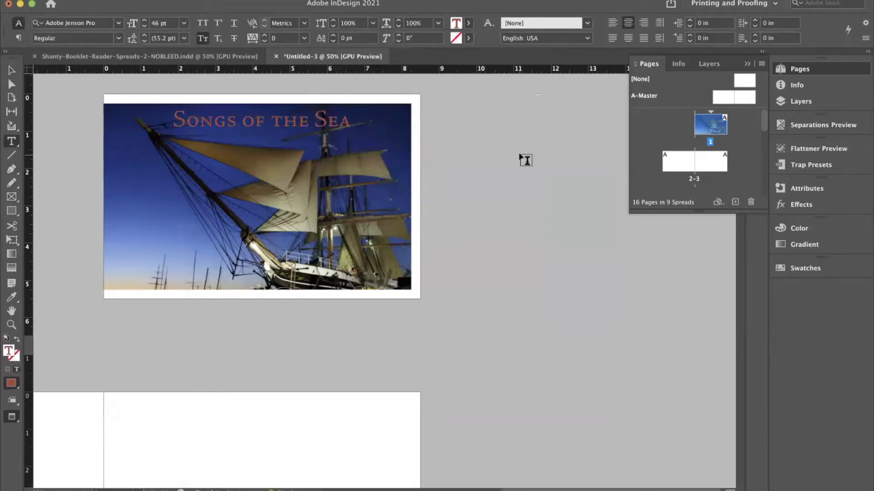
left_click(523, 160)
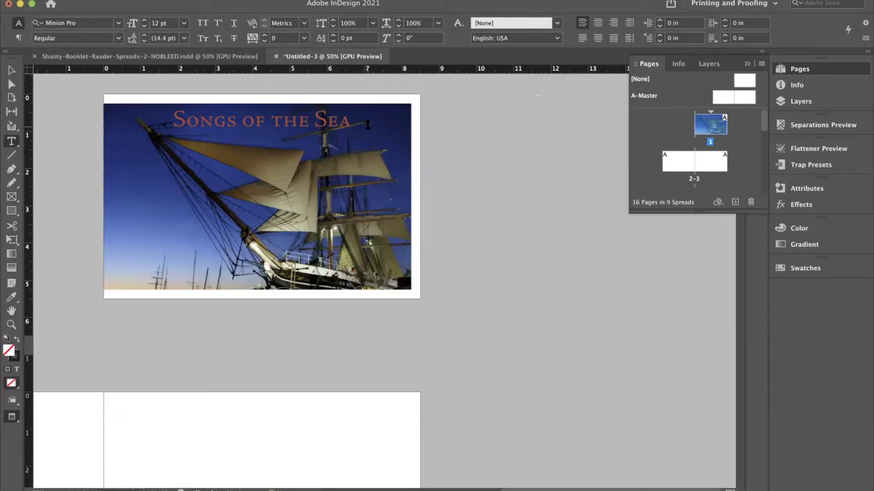
left_click_drag(369, 125, 169, 121)
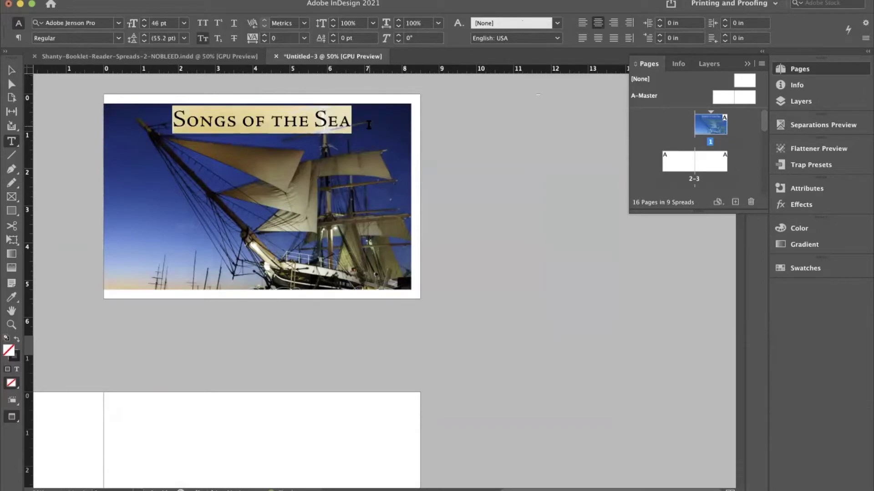
left_click(466, 140)
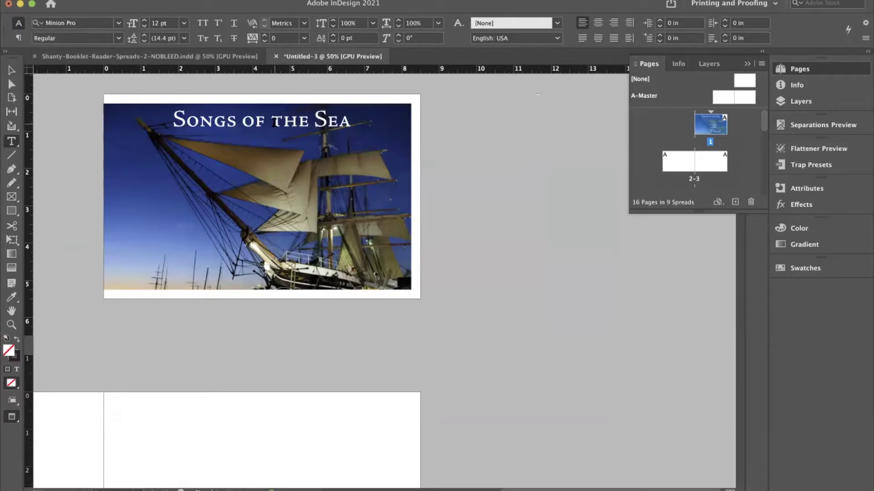
- Try the title frame lower on the photo, then undo back to the top
key("Escape")
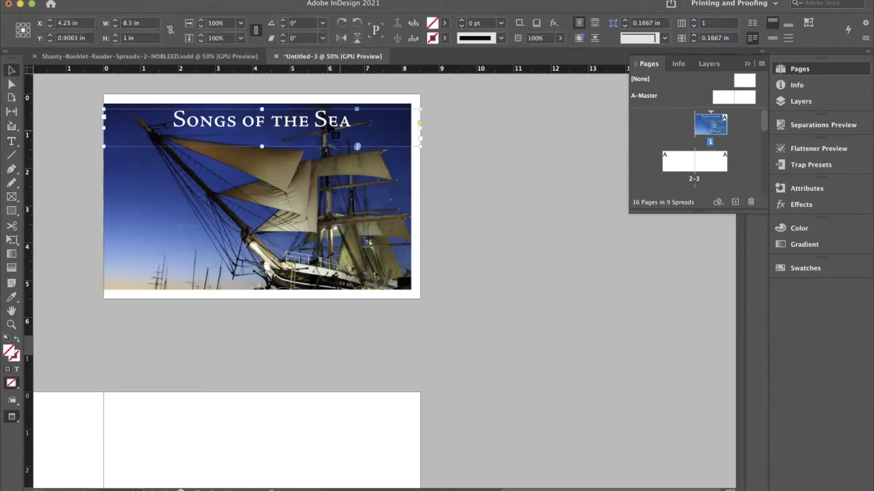
left_click_drag(317, 127, 369, 264)
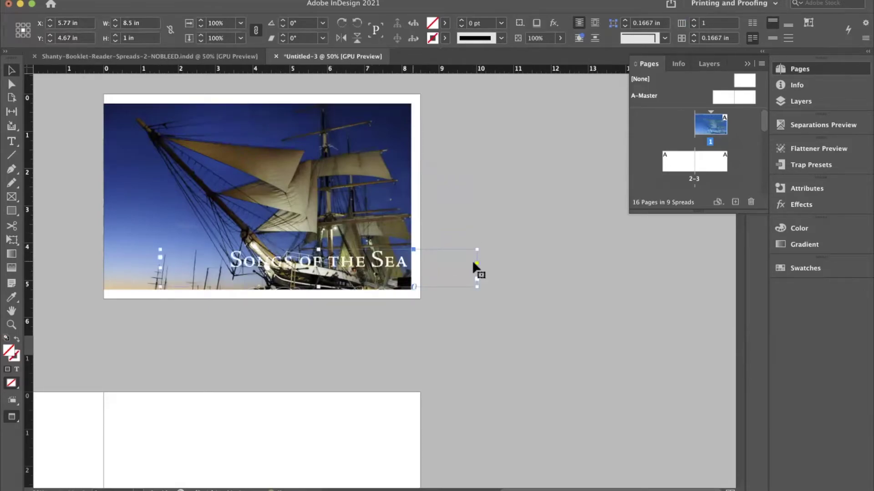
left_click(510, 269)
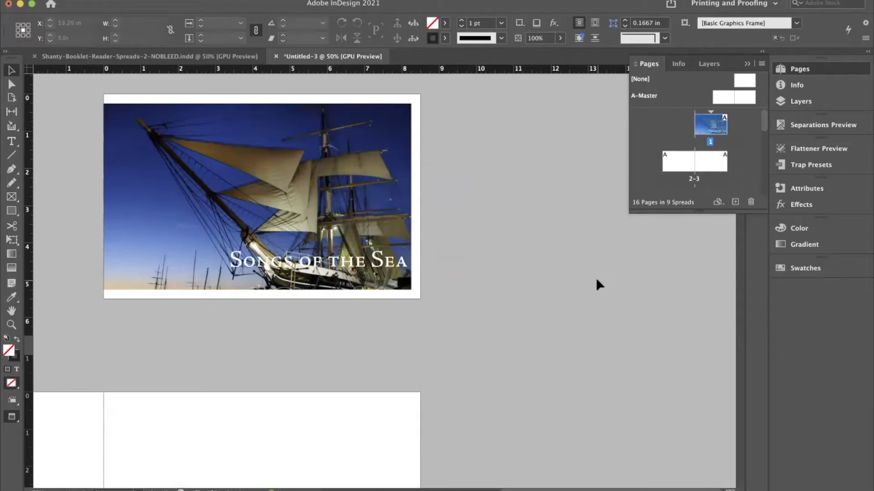
left_click_drag(348, 264, 374, 279)
left_click(501, 284)
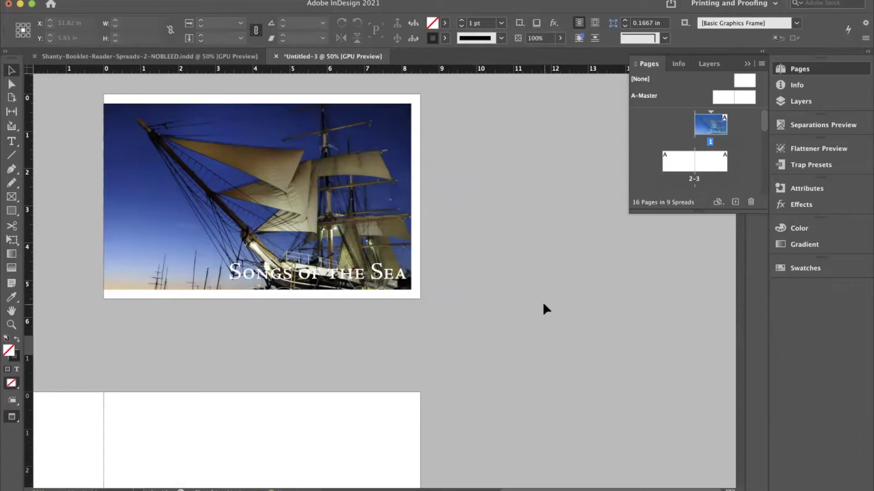
key("super+z")
key("super+z")
key("super+z")
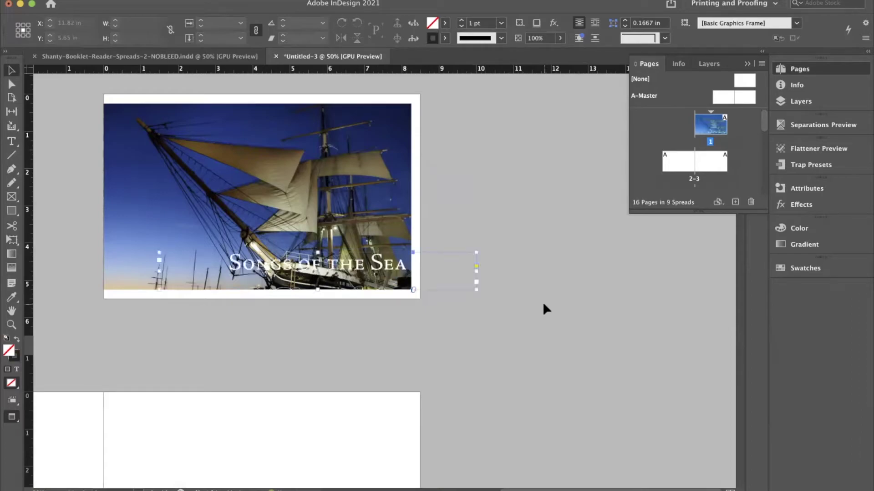
left_click(532, 223)
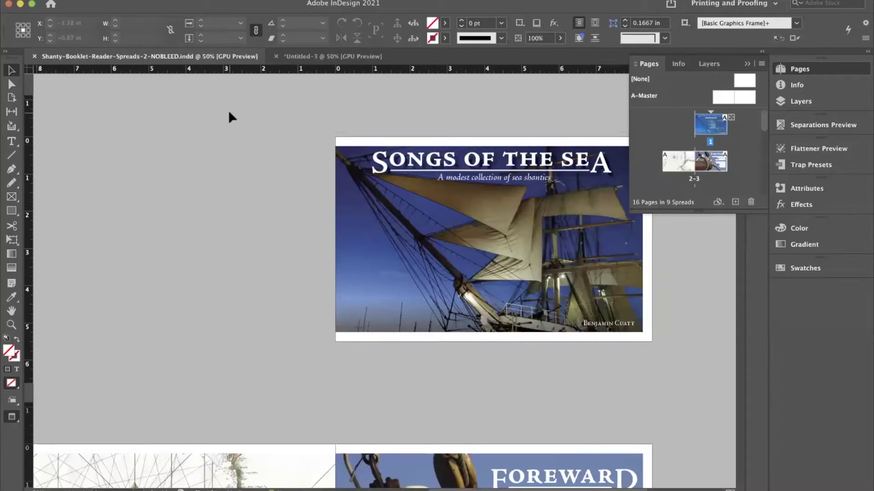
- Scroll at 50% past the Rio Grande and Spanish Ladies spreads to Leave her, Johnny
scroll(249, 111, "left", 3)
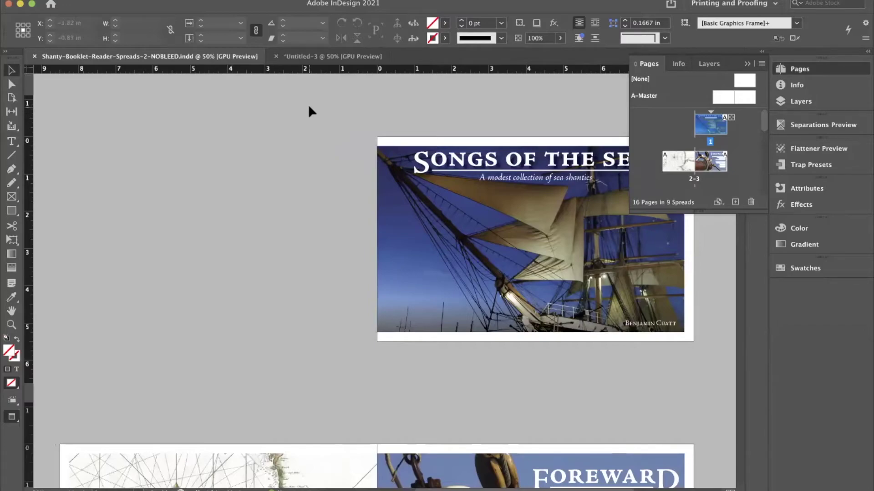
scroll(308, 110, "down", 3)
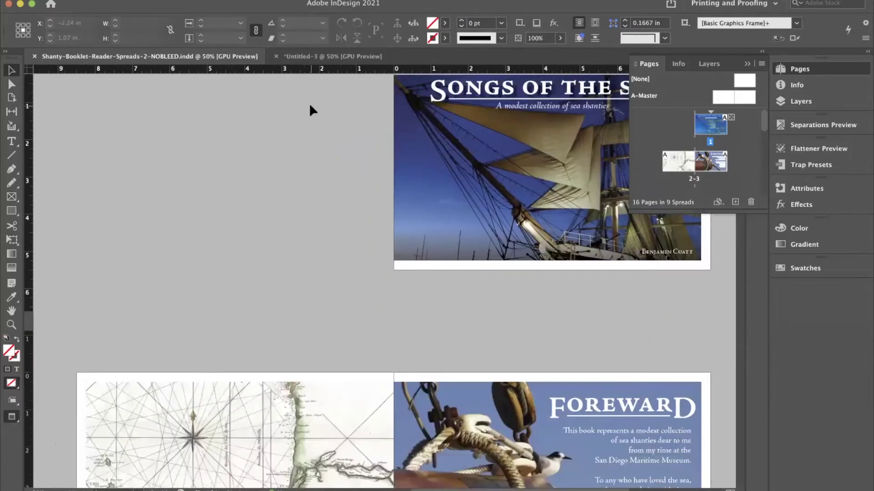
key("super+minus")
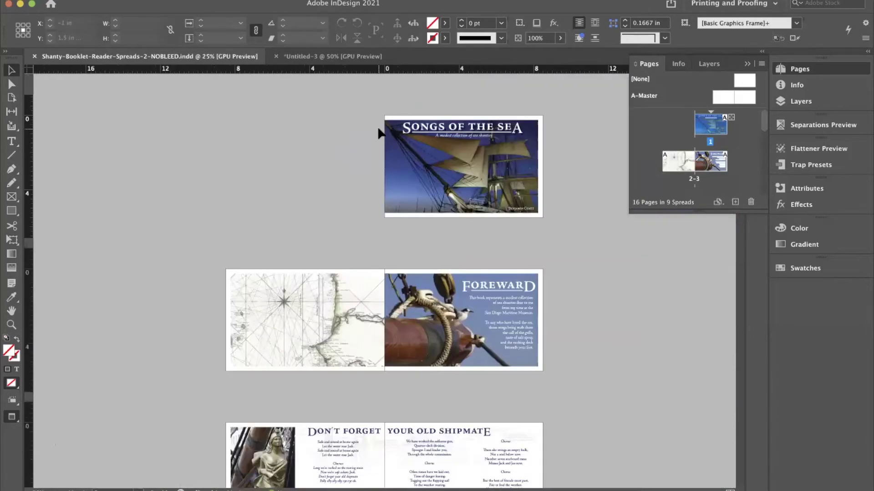
key("super+minus")
key("super+minus")
key("super+minus")
key("super+minus")
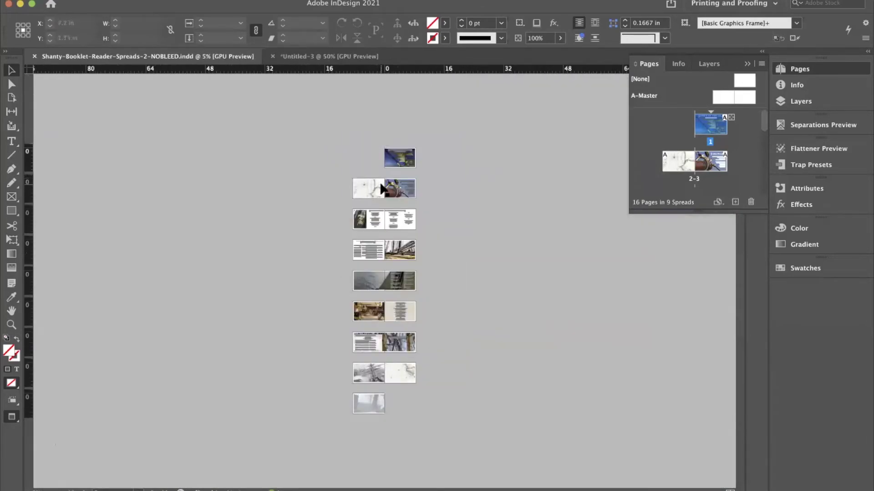
key("super+5")
scroll(394, 187, "up", 15)
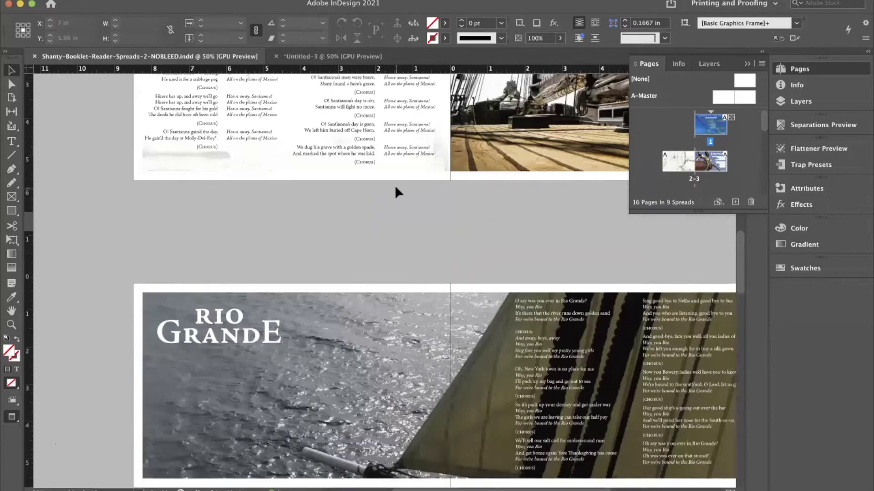
scroll(394, 185, "up", 5)
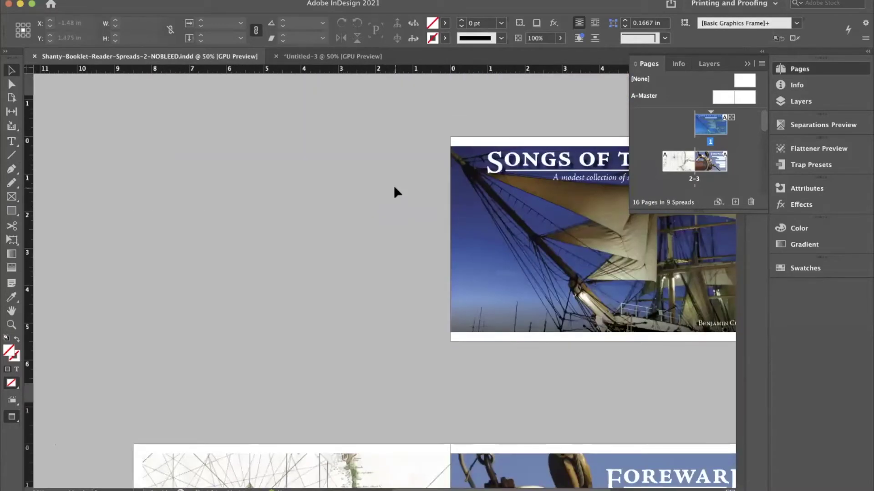
scroll(394, 185, "right", 3)
scroll(386, 182, "right", 2)
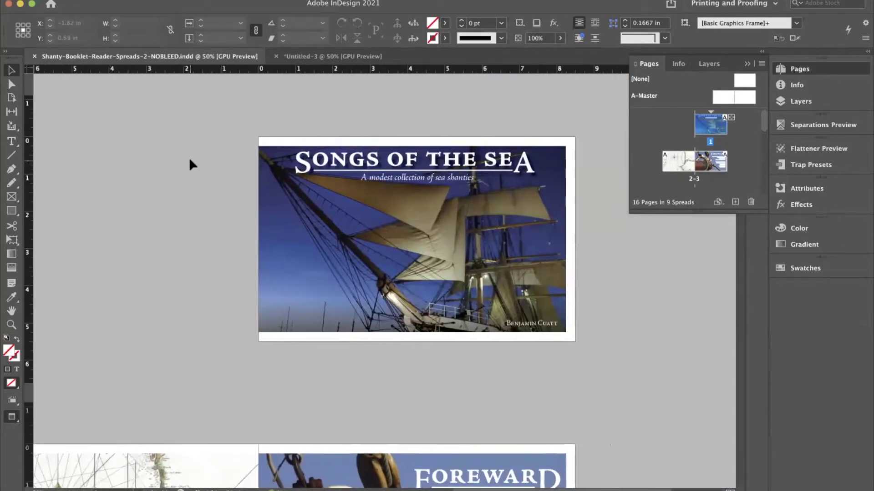
scroll(126, 171, "down", 1)
scroll(127, 173, "down", 10)
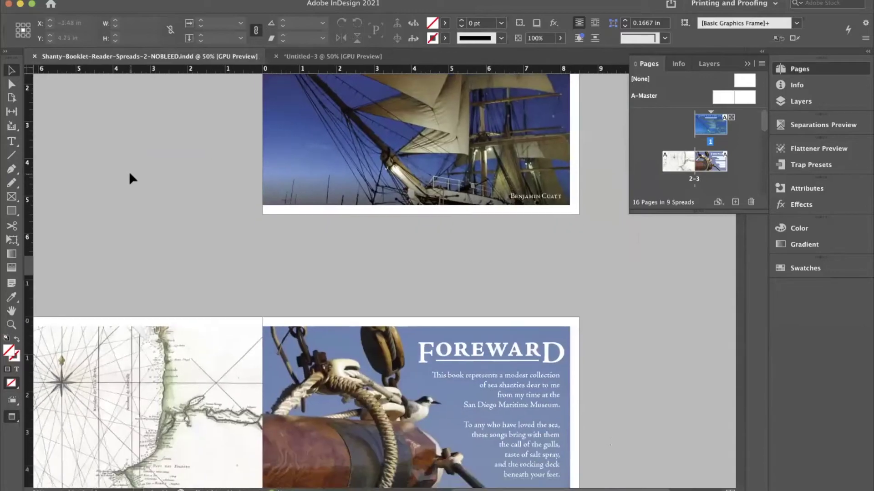
scroll(130, 174, "down", 10)
scroll(129, 177, "left", 2)
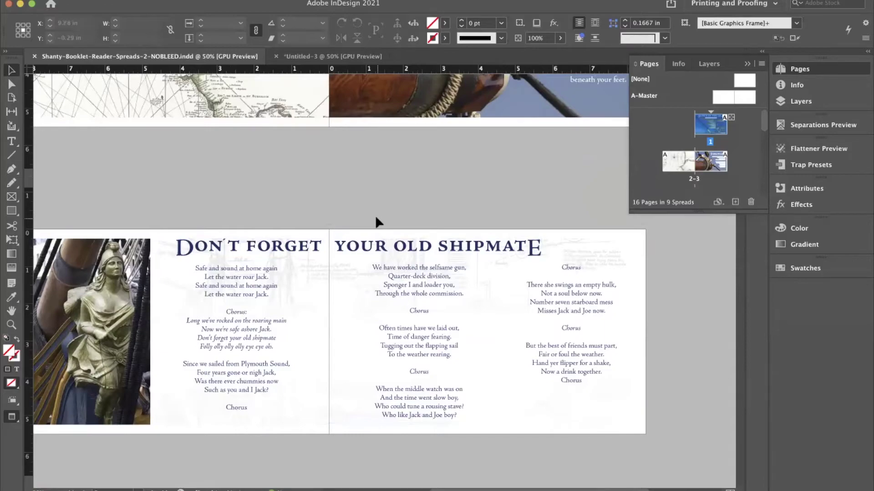
scroll(331, 215, "down", 10)
scroll(331, 214, "left", 3)
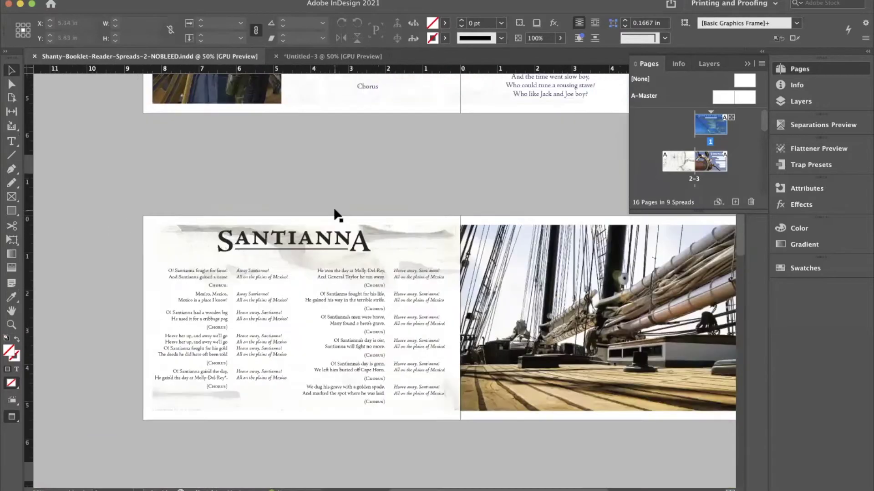
scroll(335, 210, "down", 5)
scroll(441, 219, "right", 2)
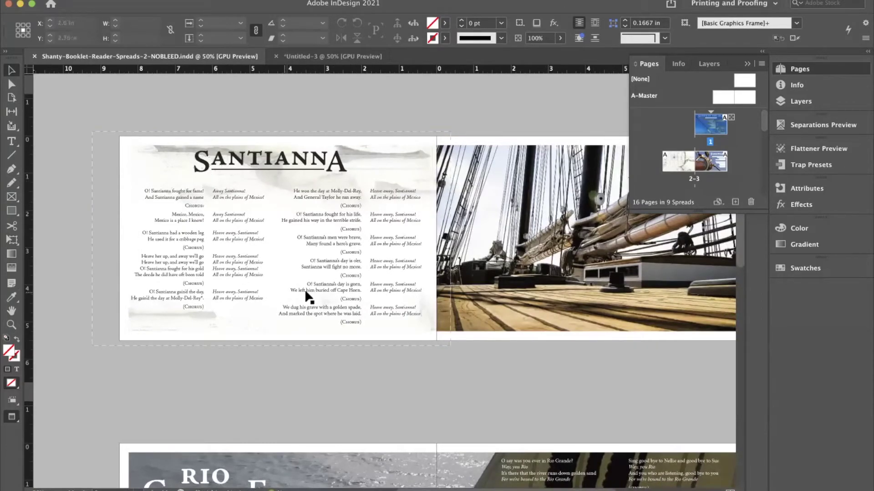
scroll(318, 296, "down", 15)
scroll(319, 296, "left", 1)
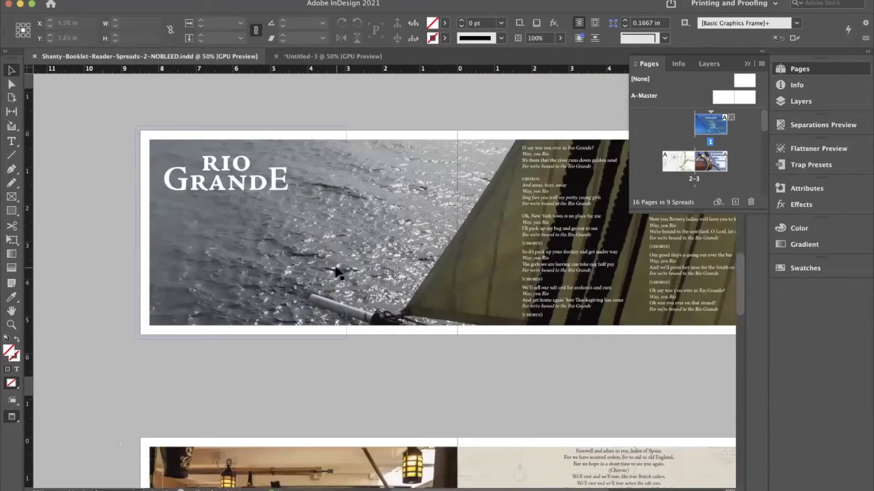
scroll(339, 273, "right", 3)
scroll(339, 273, "up", 1)
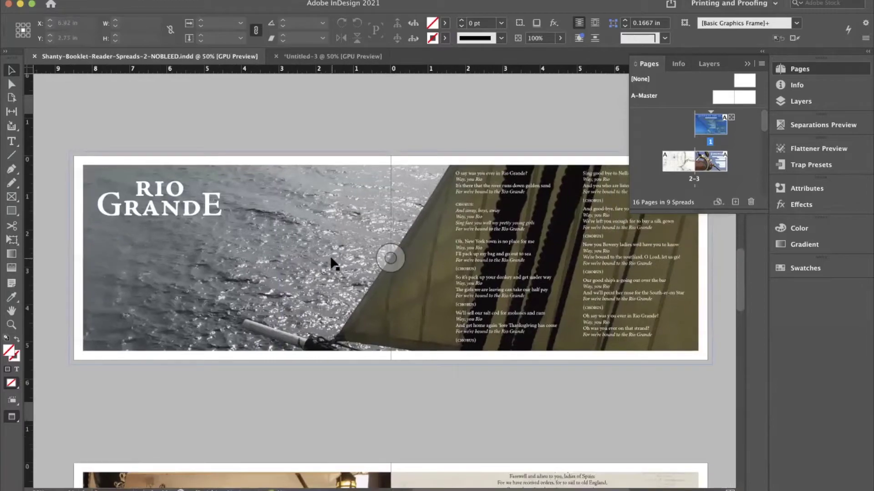
scroll(330, 258, "right", 2)
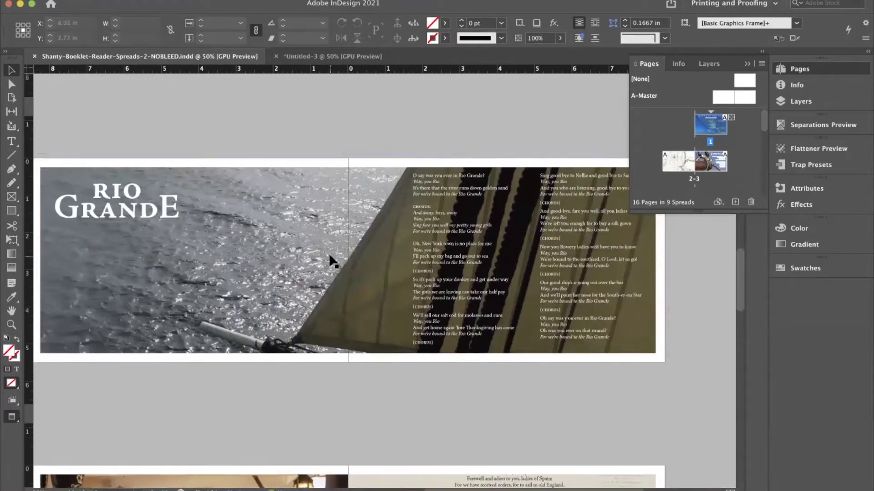
scroll(331, 261, "left", 1)
scroll(330, 256, "down", 8)
scroll(330, 256, "left", 1)
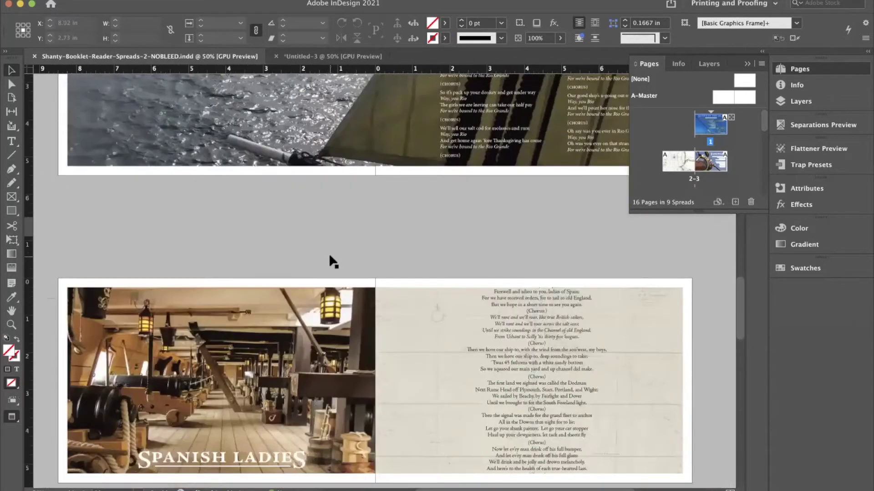
scroll(328, 253, "down", 4)
scroll(328, 253, "left", 1)
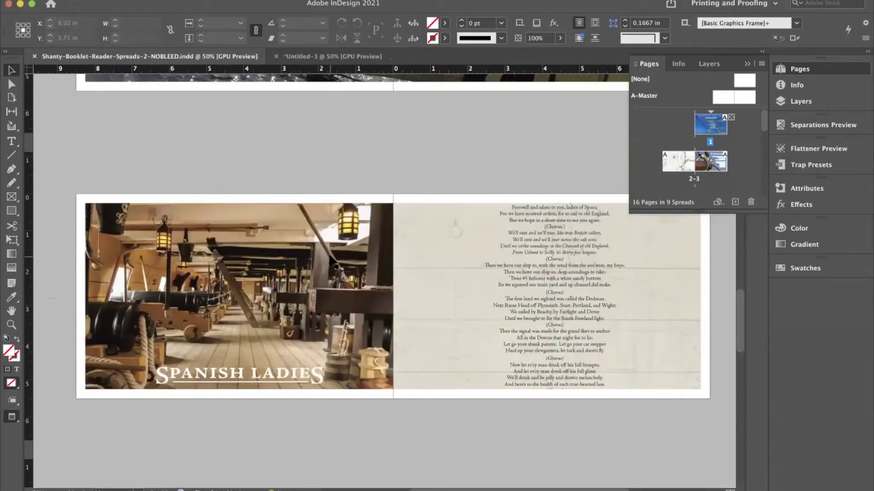
scroll(330, 259, "down", 10)
scroll(331, 259, "left", 2)
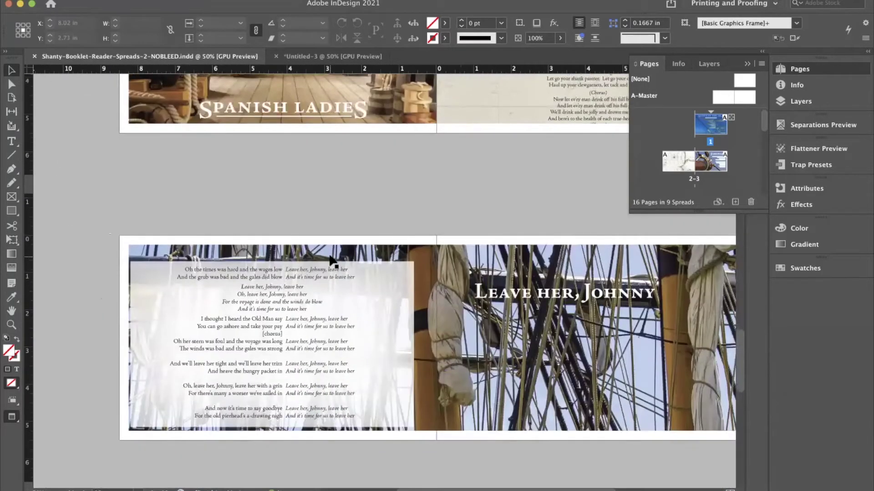
scroll(331, 261, "right", 5)
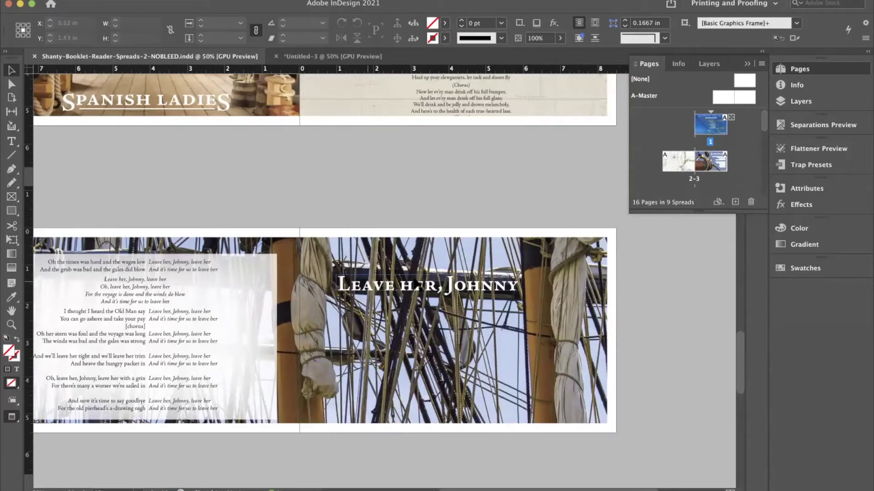
- On spread 10–11, draw a wide [Black]-filled frame across the Leave her, Johnny title
left_click(674, 305)
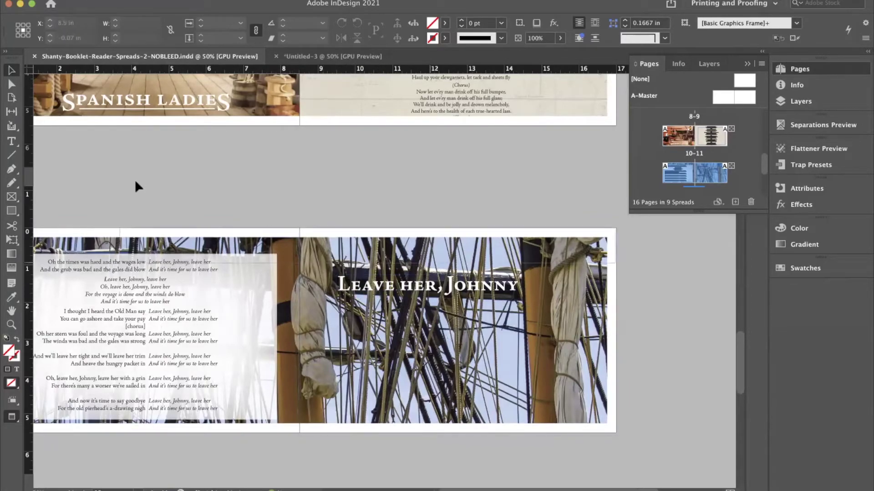
left_click(12, 197)
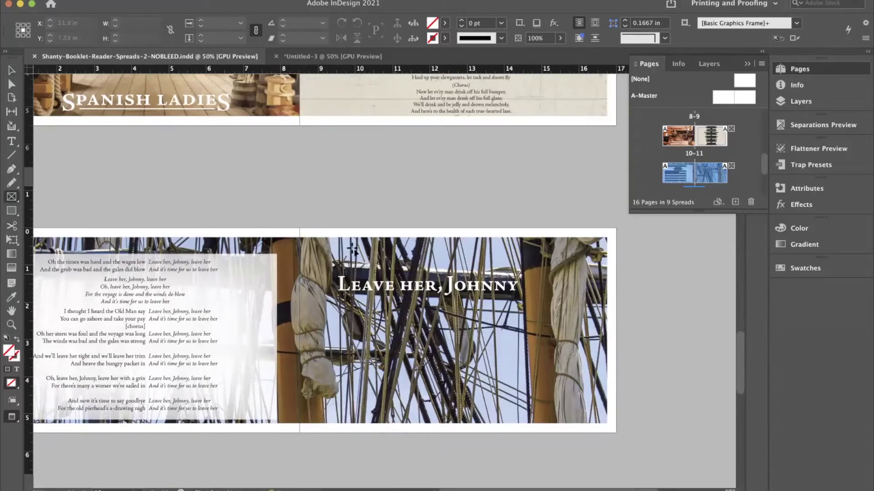
left_click_drag(304, 271, 607, 298)
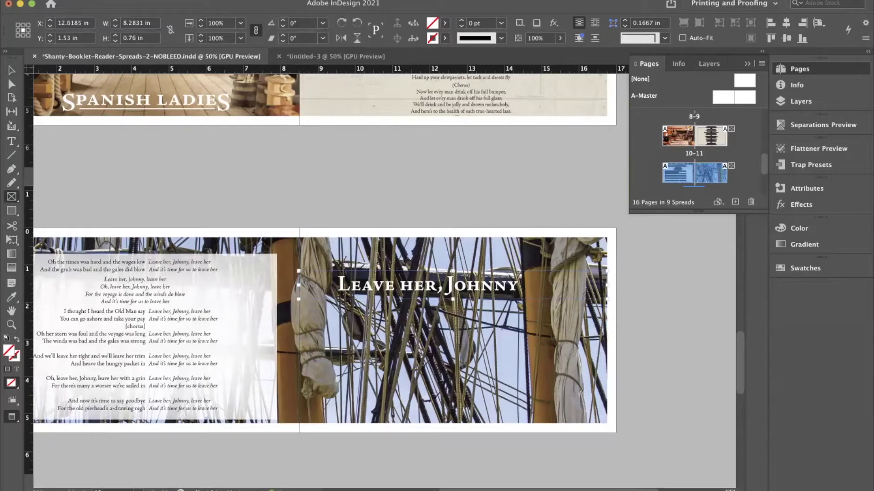
left_click(445, 23)
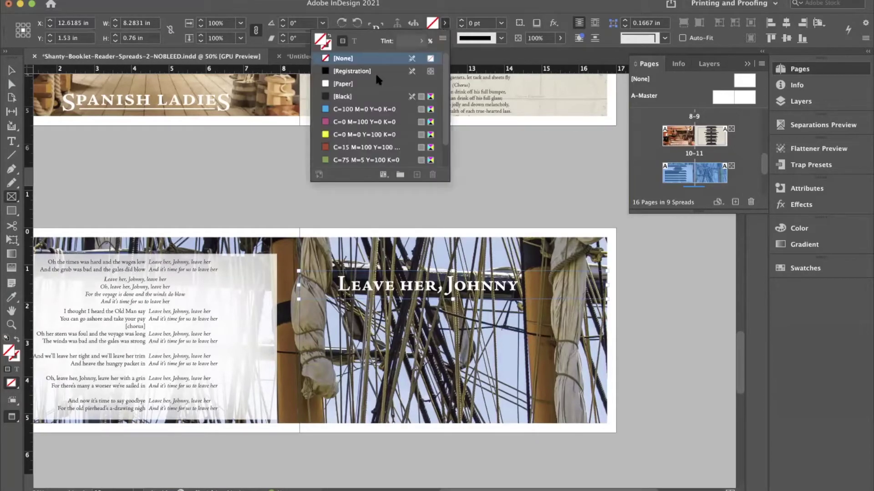
left_click(343, 97)
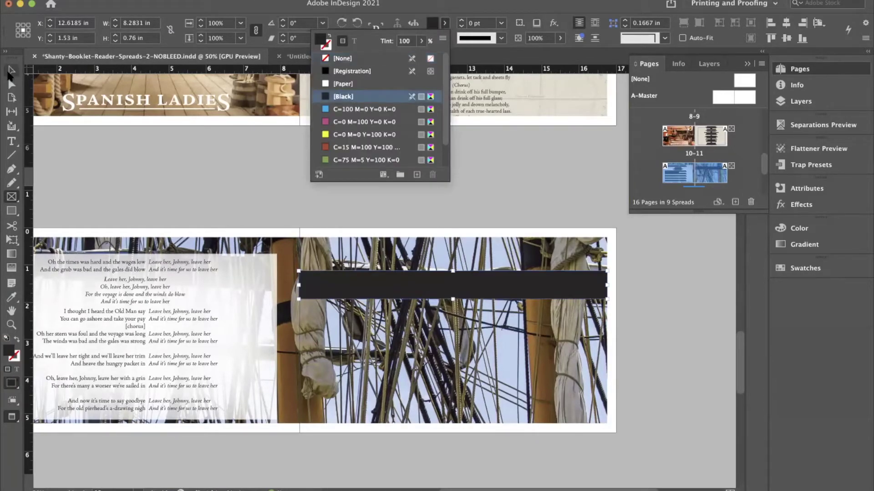
left_click(8, 74)
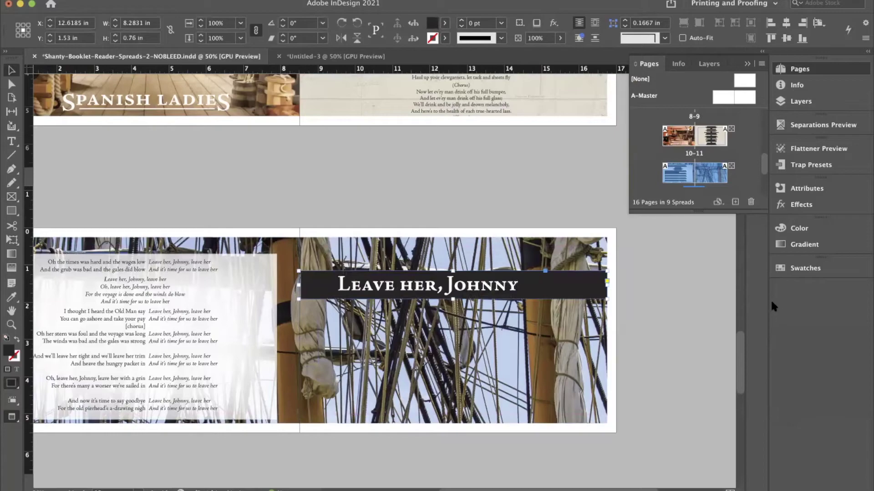
- Lower the black banner frame's opacity
left_click(721, 279)
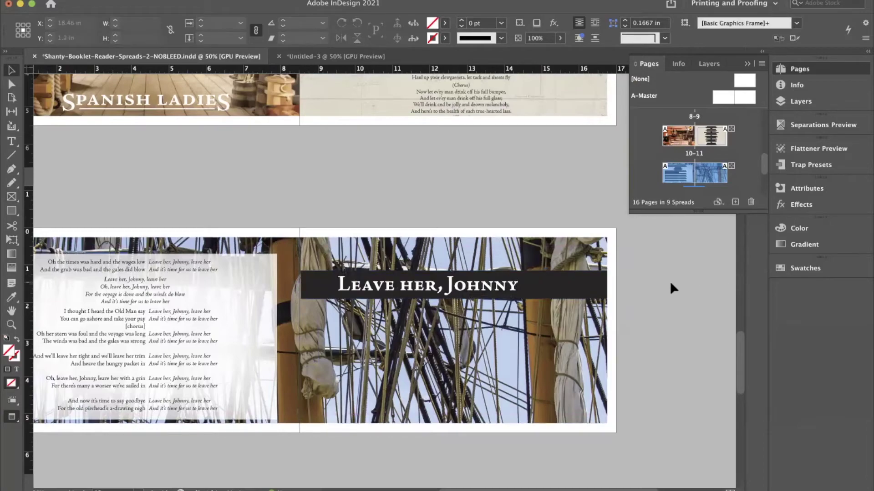
left_click(568, 288)
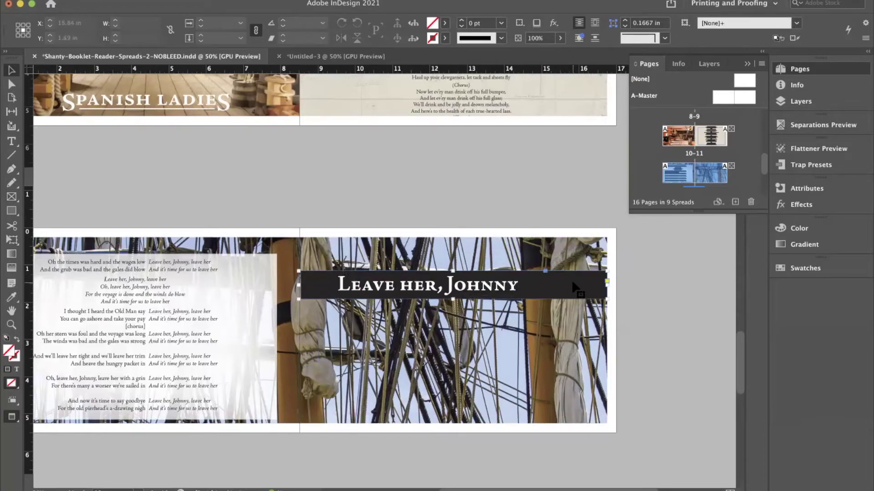
left_click(560, 38)
left_click_drag(563, 54, 530, 54)
left_click(537, 198)
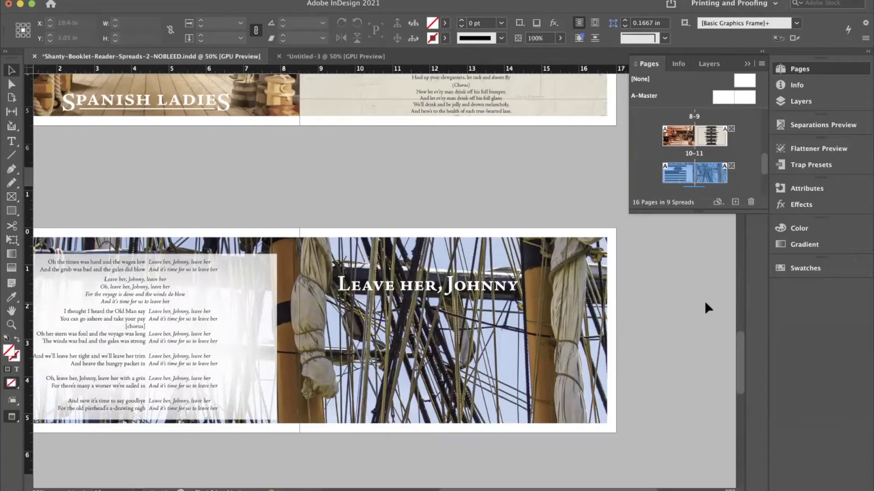
- Scroll up through the song spreads to the cover and Foreword spread, then save with Cmd+S
scroll(703, 302, "left", 3)
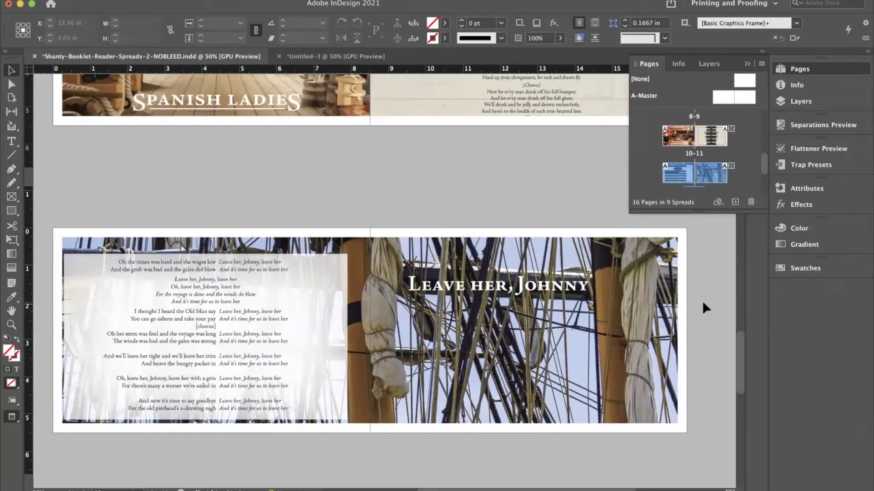
scroll(703, 301, "down", 5)
scroll(703, 301, "down", 5)
scroll(703, 301, "left", 2)
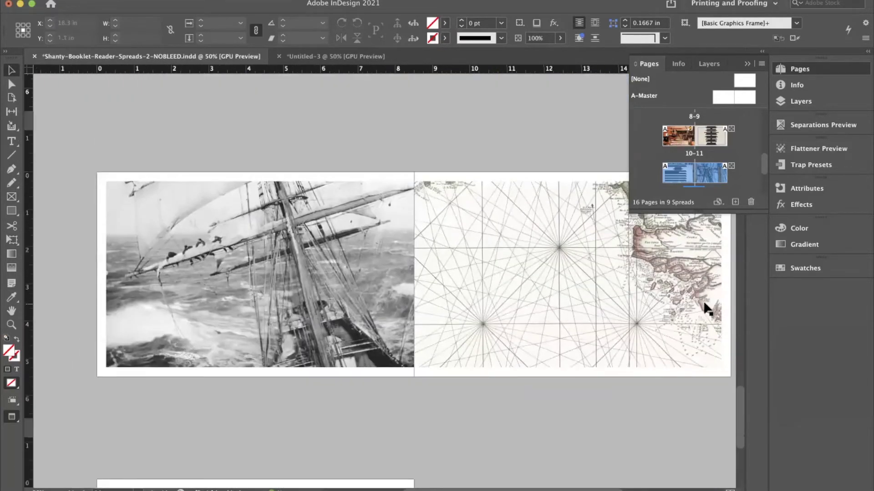
scroll(703, 300, "down", 5)
scroll(487, 294, "up", 7)
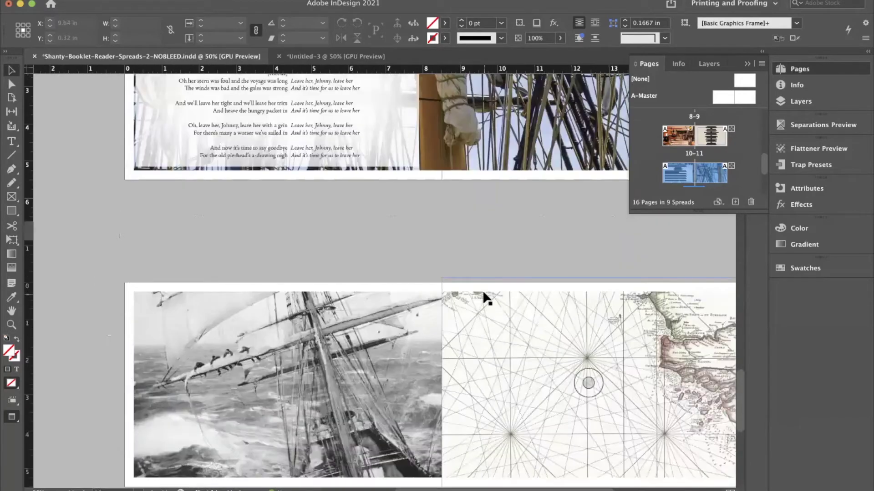
scroll(483, 296, "down", 2)
scroll(484, 296, "right", 1)
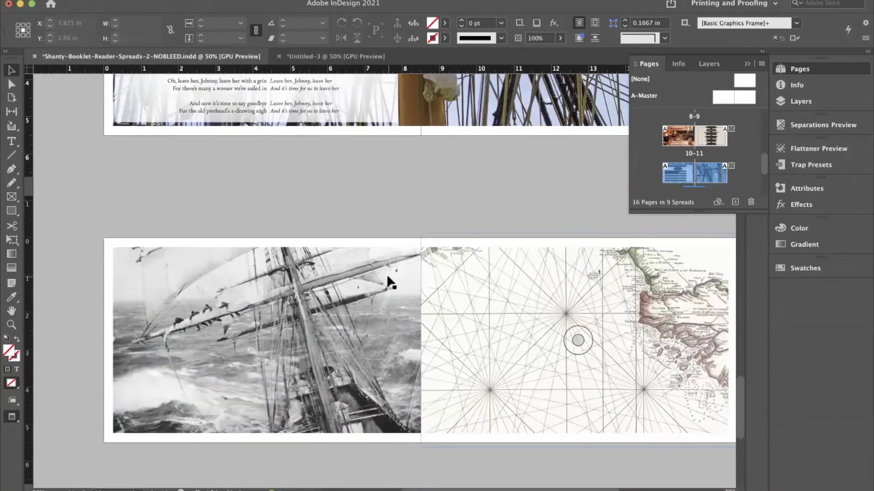
scroll(358, 198, "up", 10)
scroll(359, 203, "up", 14)
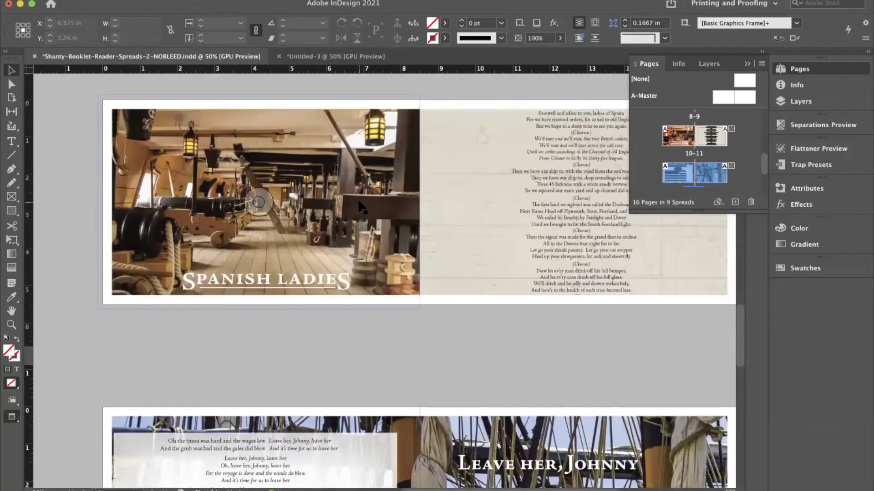
scroll(359, 203, "right", 1)
scroll(359, 206, "up", 4)
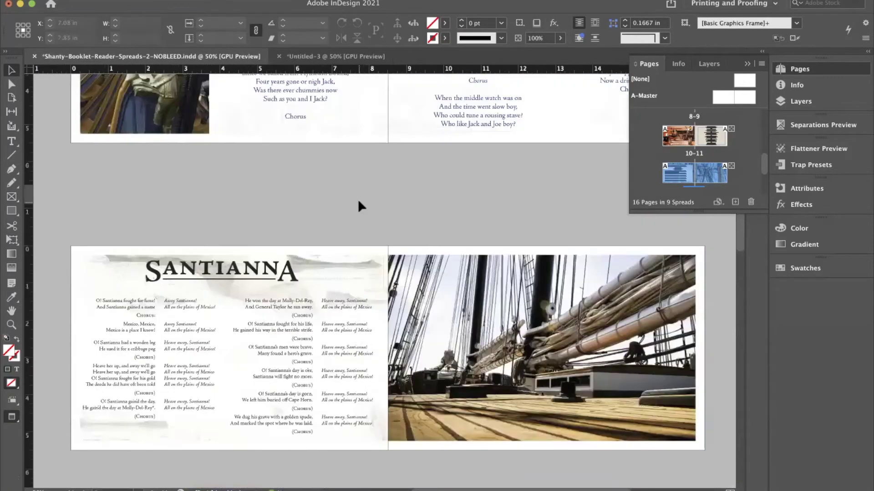
scroll(359, 206, "up", 18)
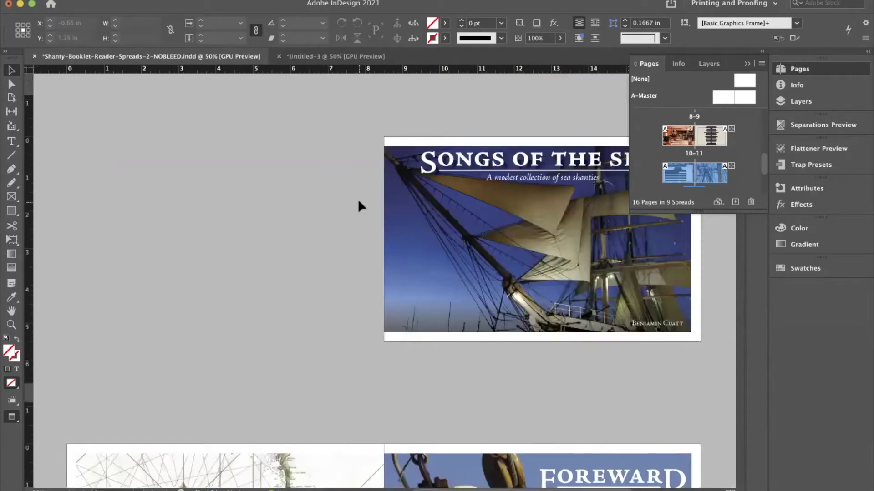
scroll(359, 203, "down", 7)
scroll(359, 204, "left", 1)
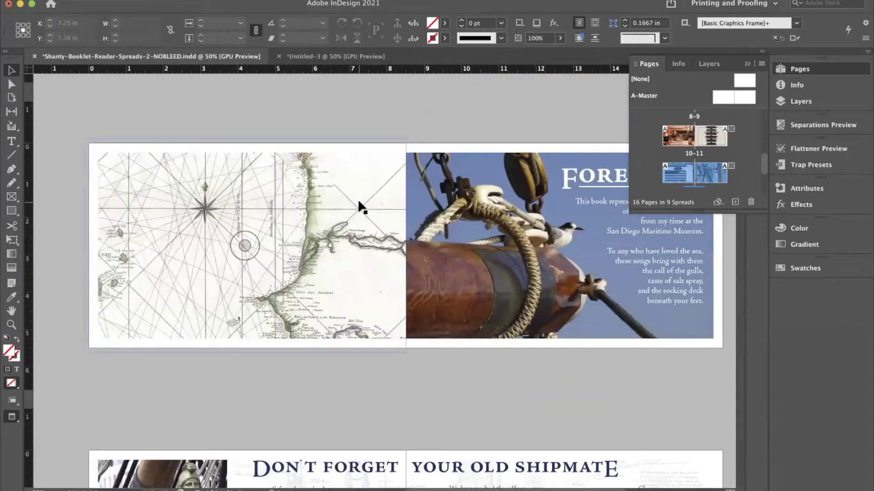
scroll(359, 203, "left", 1)
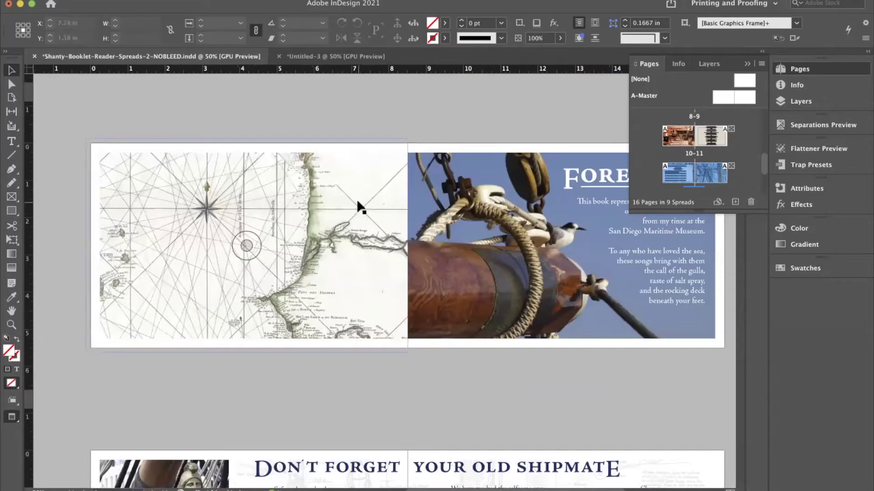
key("super+s")
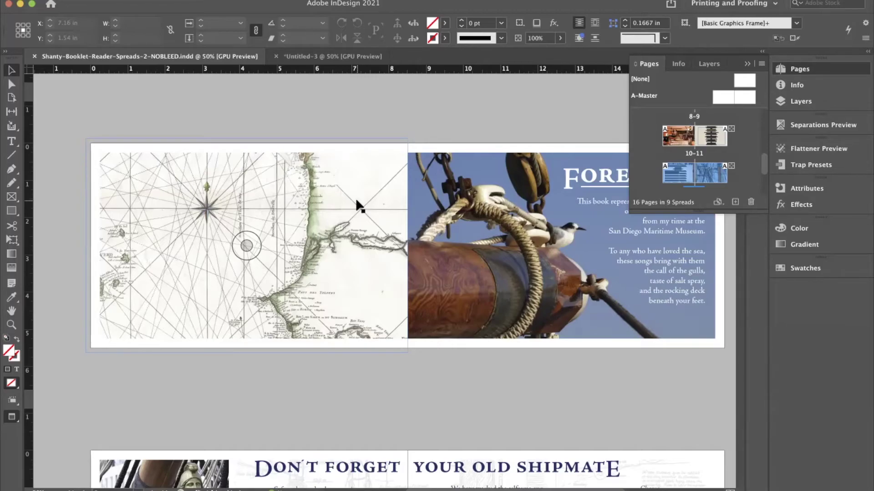
- Scroll back down to the Leave her, Johnny spread with its lyrics and rigging photo
scroll(356, 198, "down", 10)
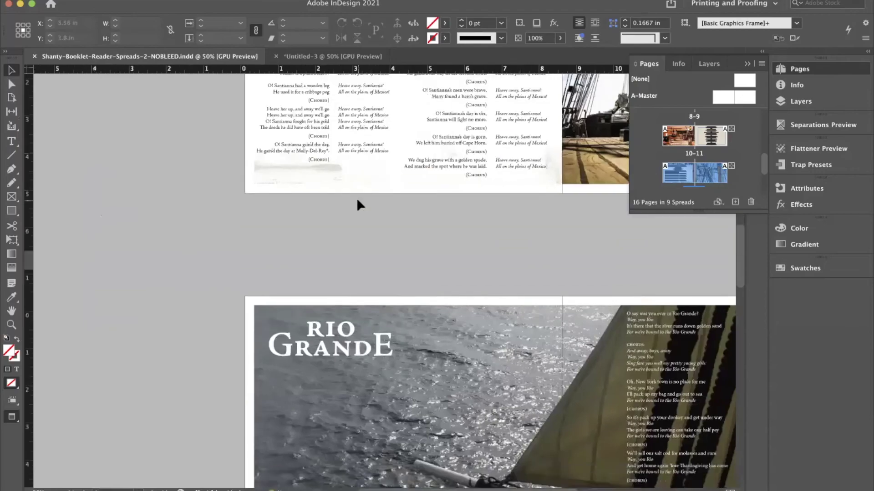
scroll(357, 197, "down", 15)
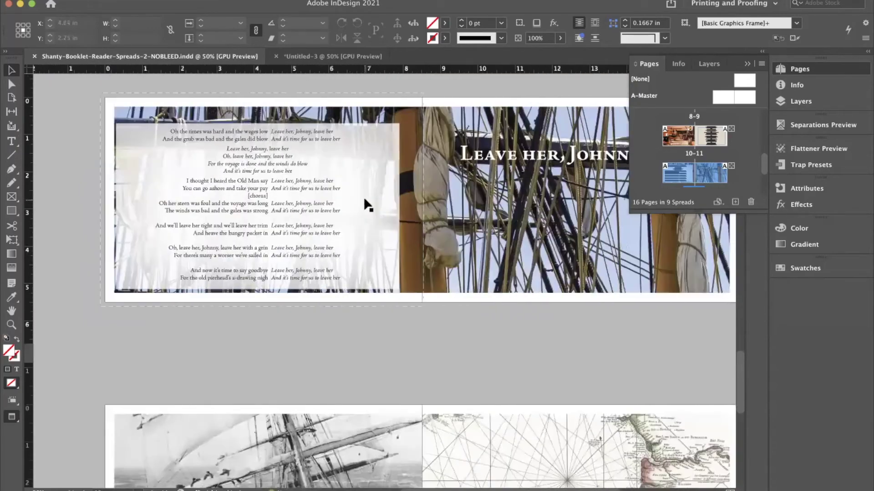
scroll(363, 197, "right", 3)
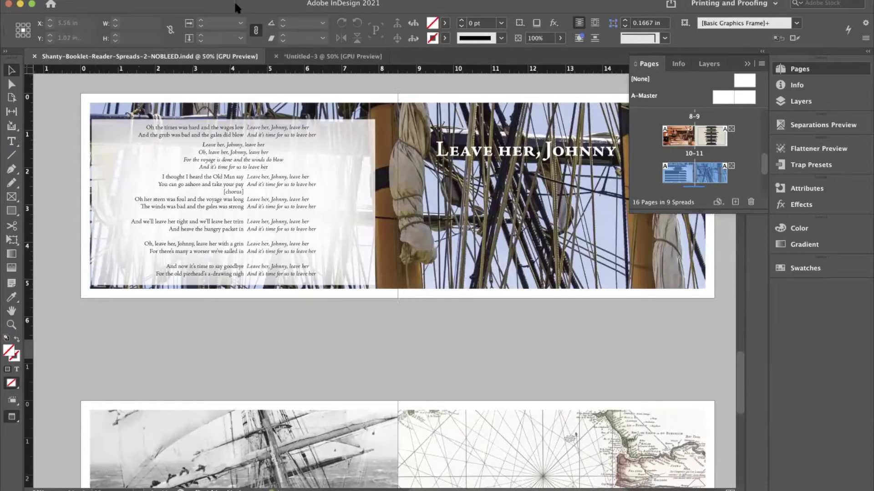
left_click(57, 0)
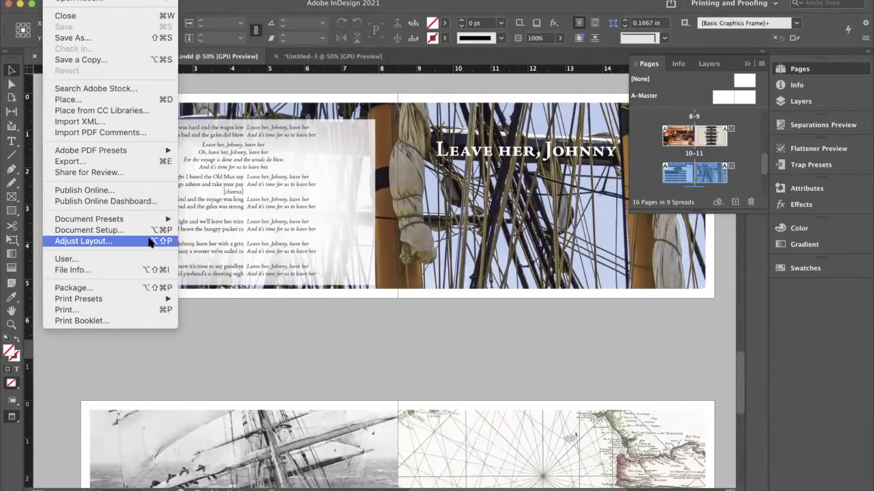
- Export to Adobe PDF (Print) under the name Shanty-Booklet-Reader-Spreads-3-NOBLEED
left_click(160, 161)
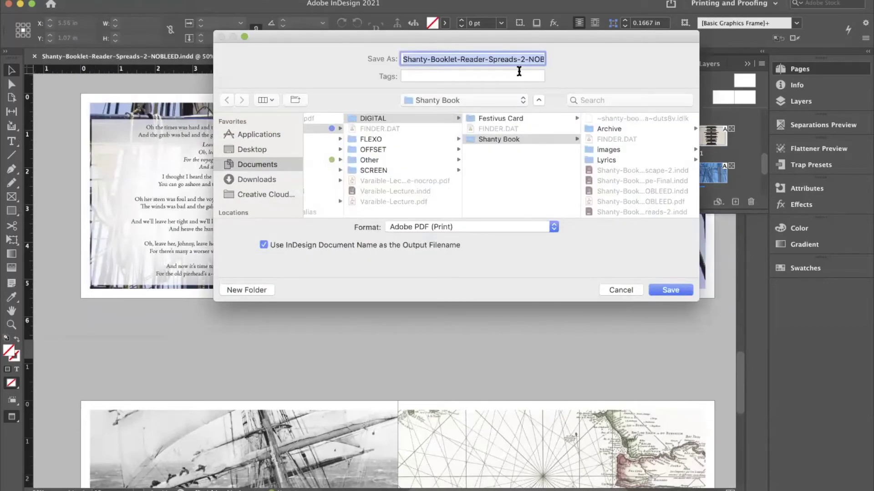
left_click_drag(503, 59, 521, 59)
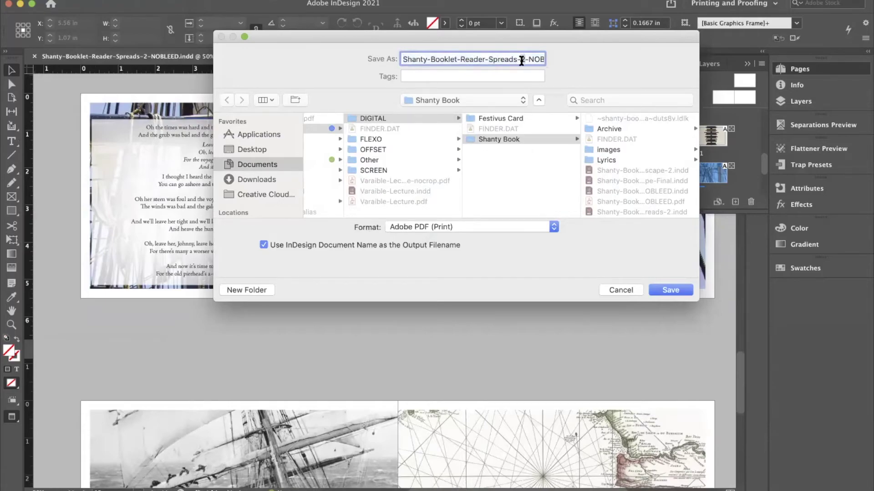
type("3")
left_click_drag(526, 59, 556, 57)
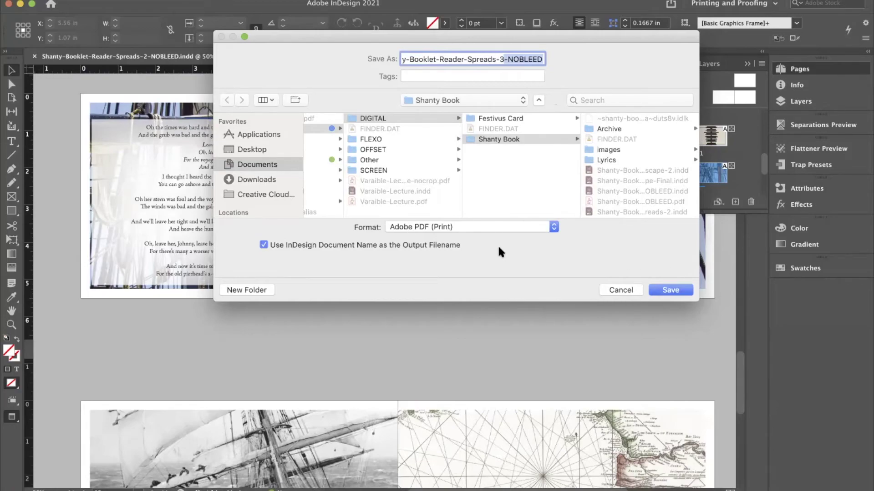
left_click(552, 226)
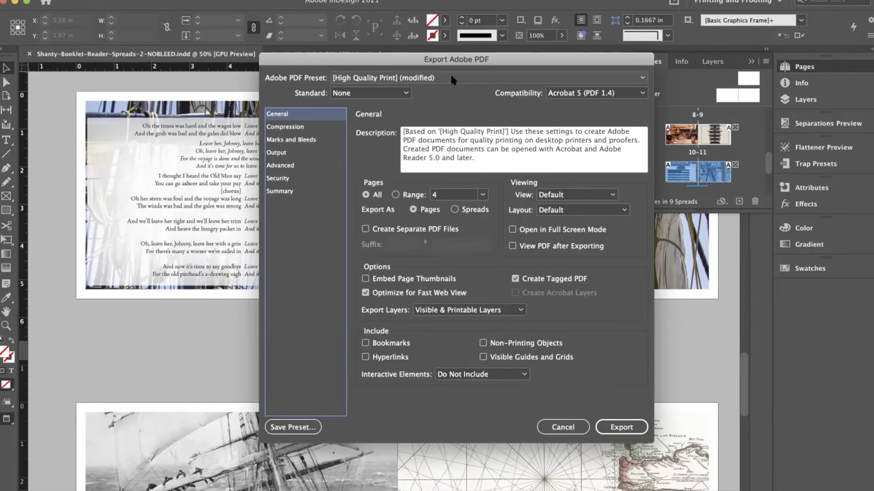
- Apply the unmodified [High Quality Print] preset, export All pages as single Pages
left_click(451, 78)
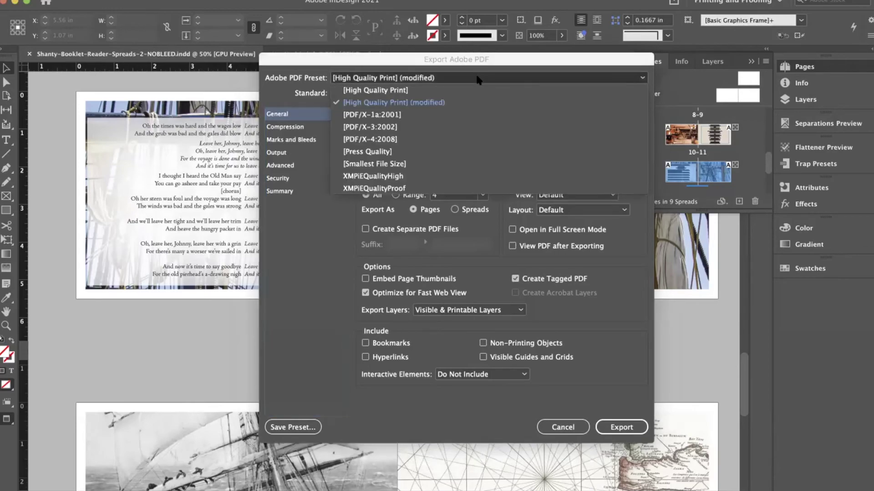
left_click(415, 90)
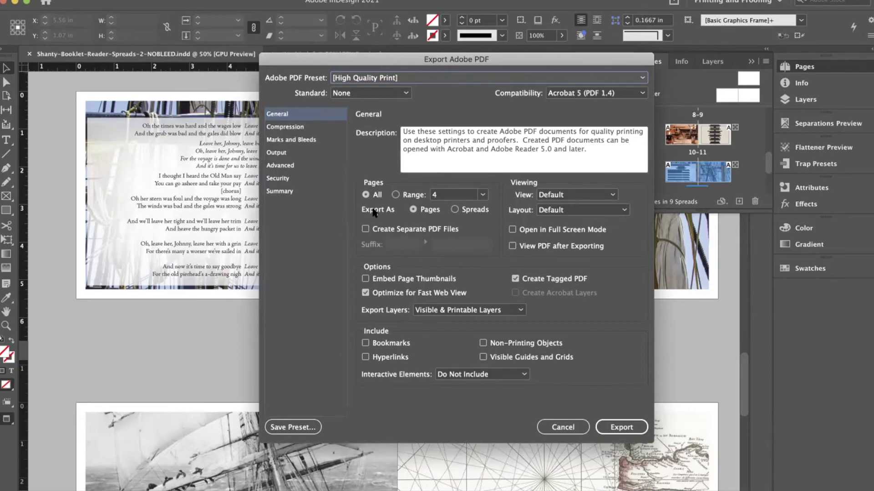
left_click(415, 211)
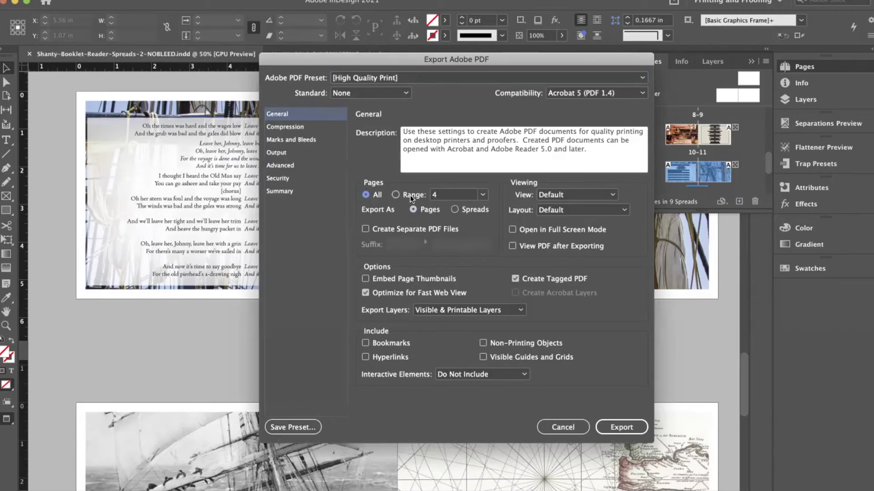
left_click(449, 195)
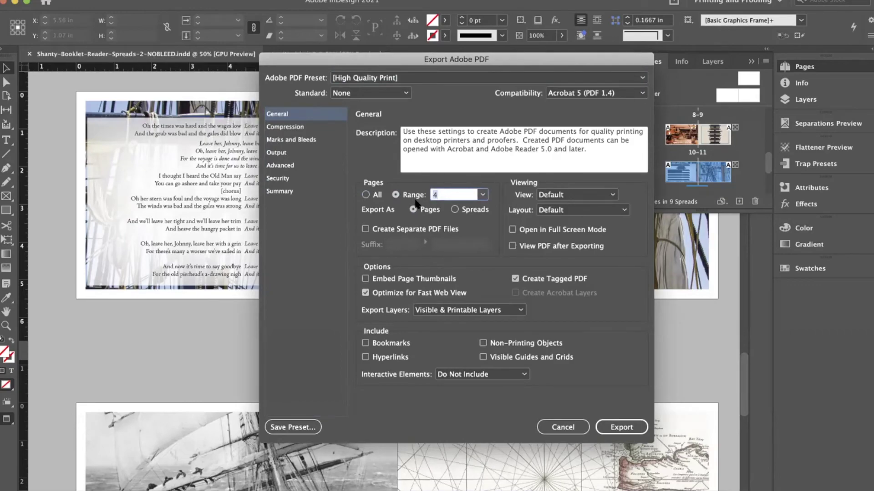
left_click(366, 195)
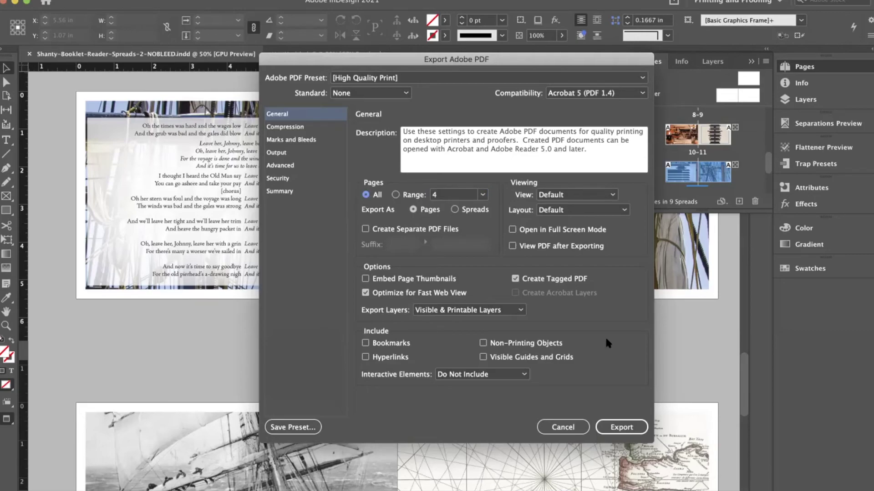
left_click(624, 427)
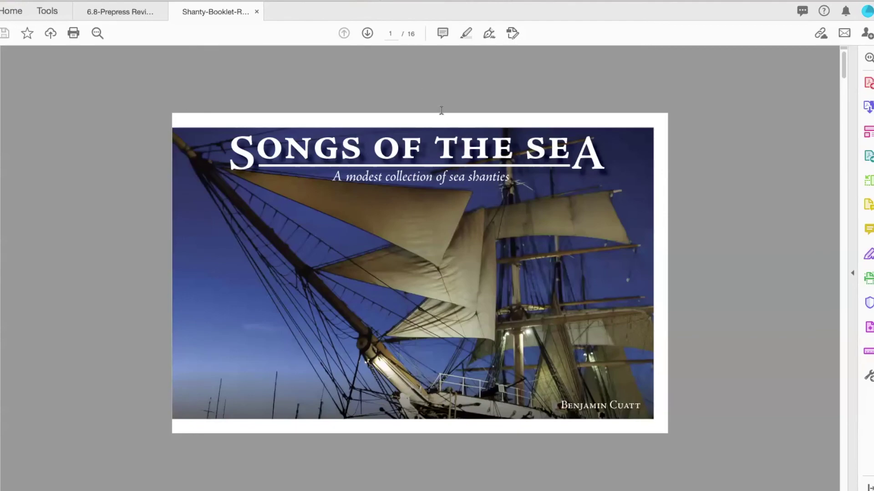
- Scroll through the exported PDF in Acrobat from the cover to page 16 of 16
scroll(440, 112, "down", 1)
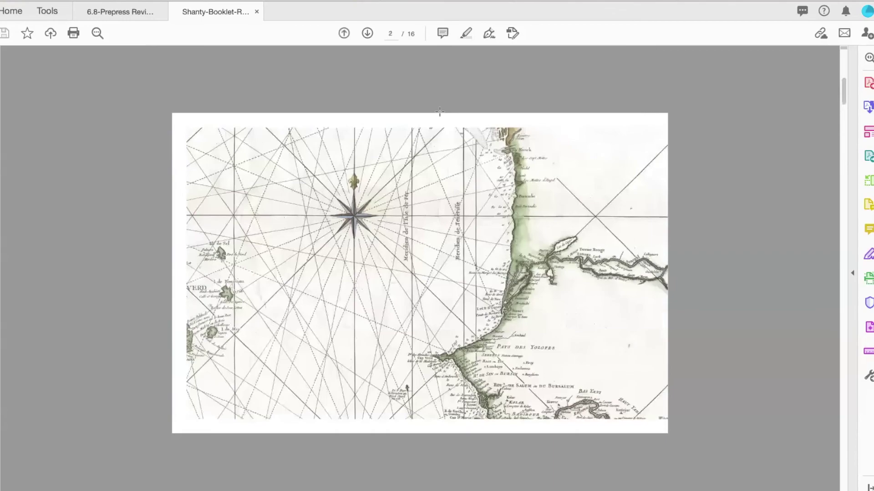
scroll(440, 111, "down", 1)
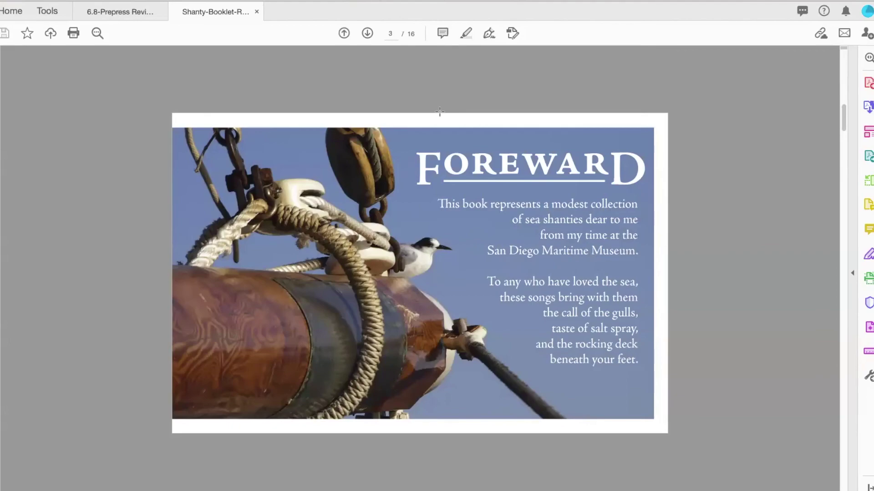
scroll(440, 111, "down", 1)
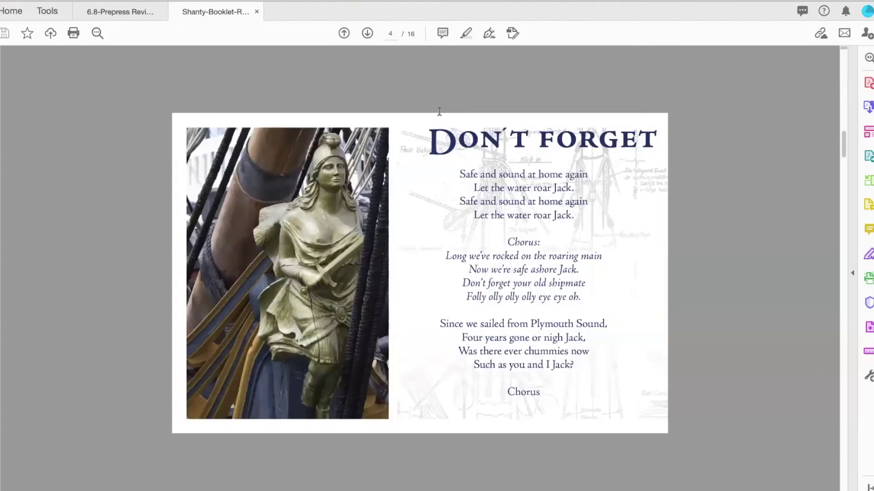
scroll(440, 111, "down", 1)
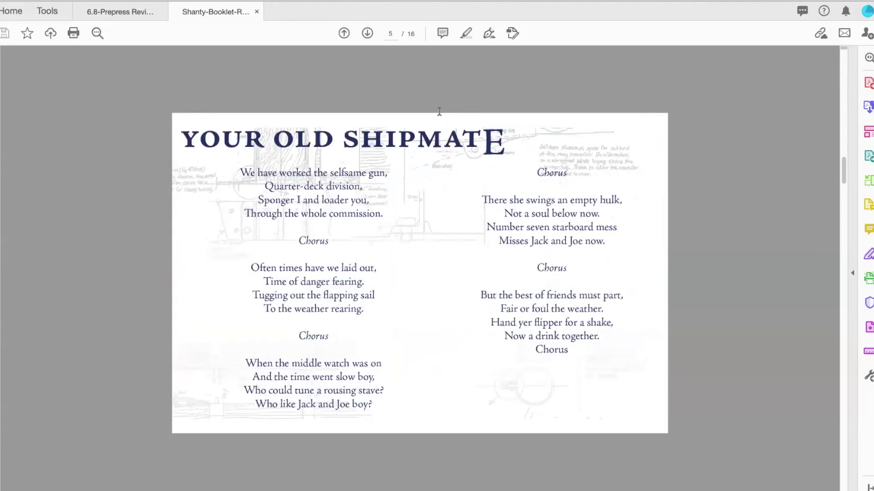
scroll(440, 111, "down", 1)
scroll(440, 111, "down", 1)
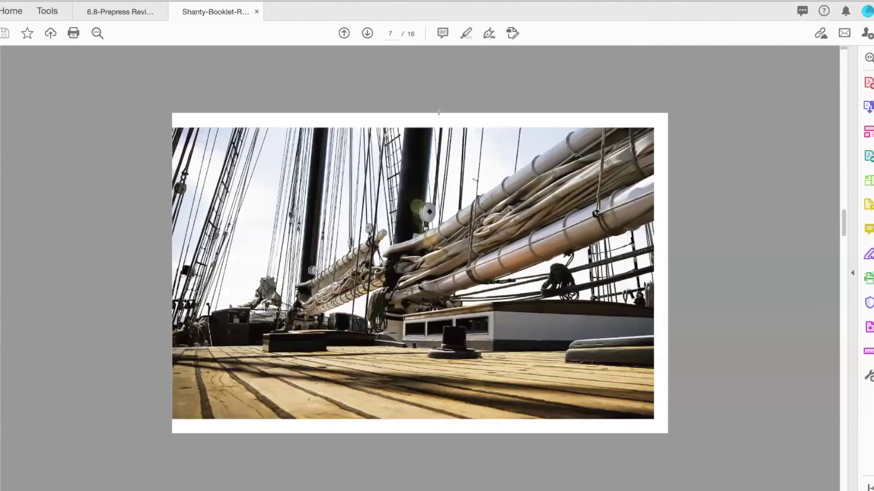
scroll(438, 110, "down", 1)
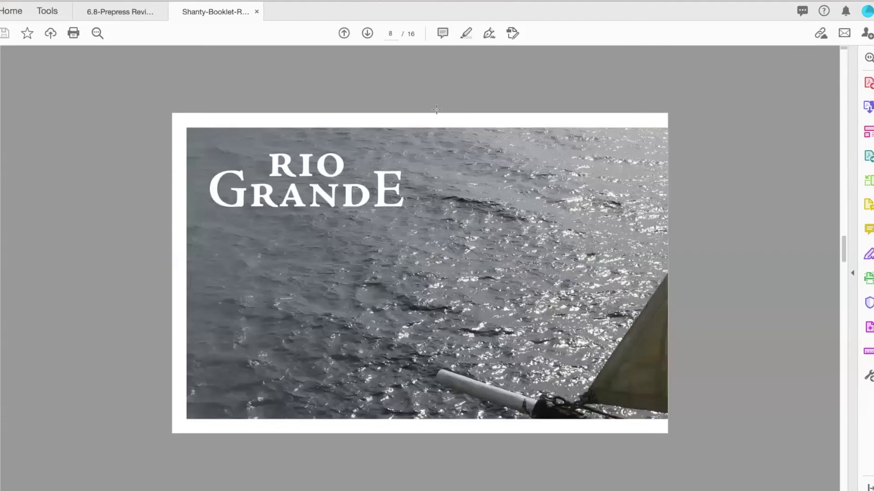
scroll(436, 109, "down", 1)
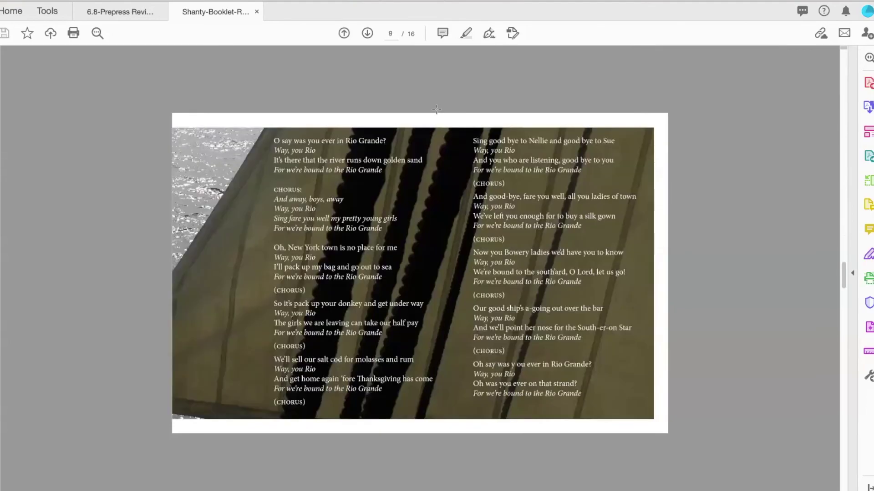
scroll(436, 109, "down", 1)
scroll(436, 109, "down", 1)
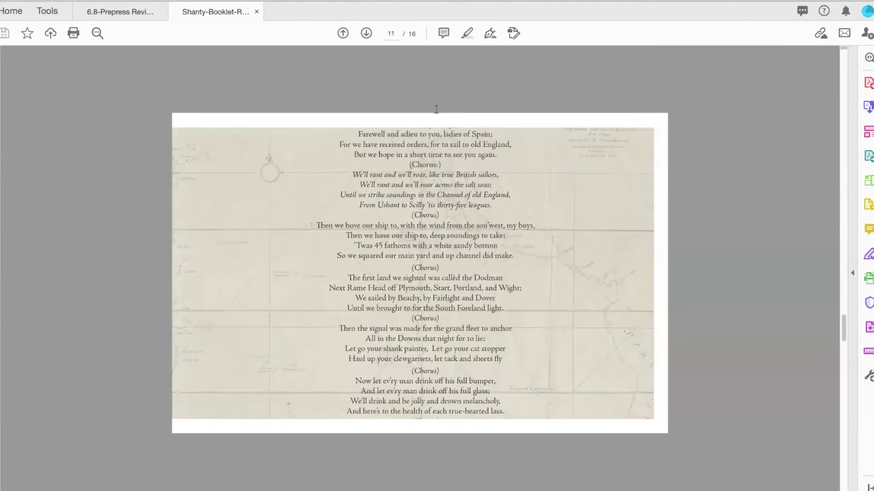
scroll(436, 109, "down", 1)
scroll(436, 109, "down", 1)
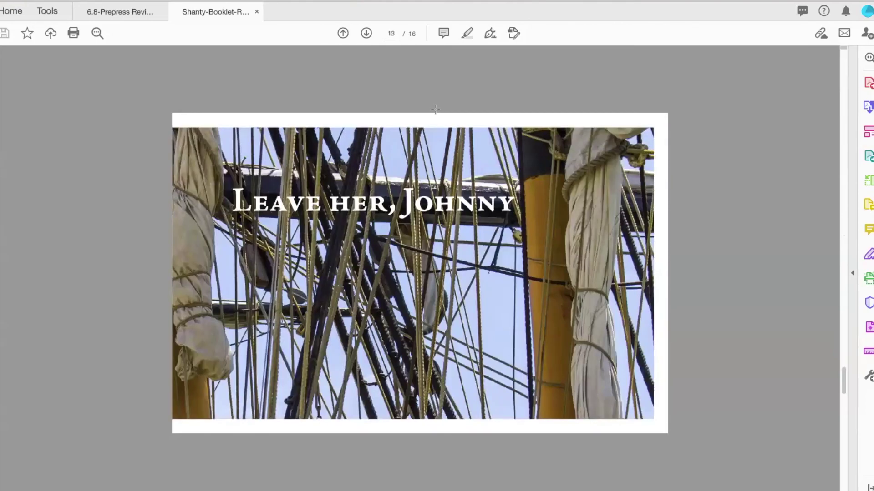
scroll(436, 109, "down", 1)
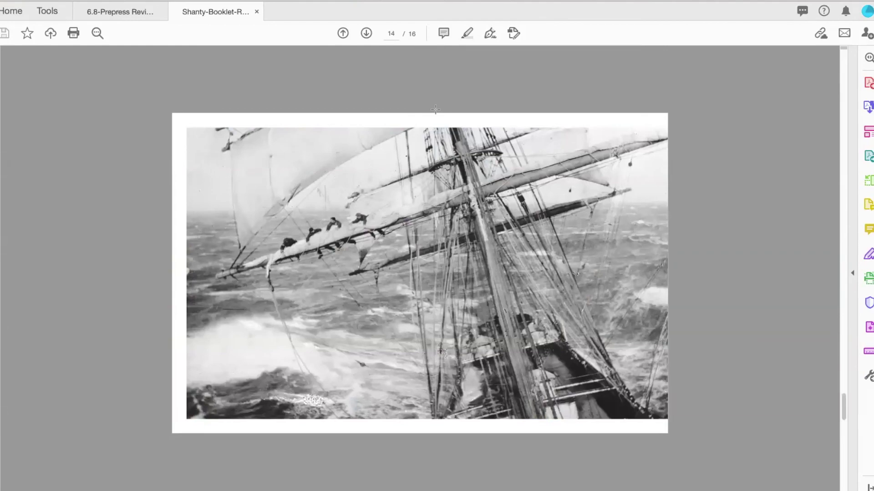
scroll(436, 109, "down", 1)
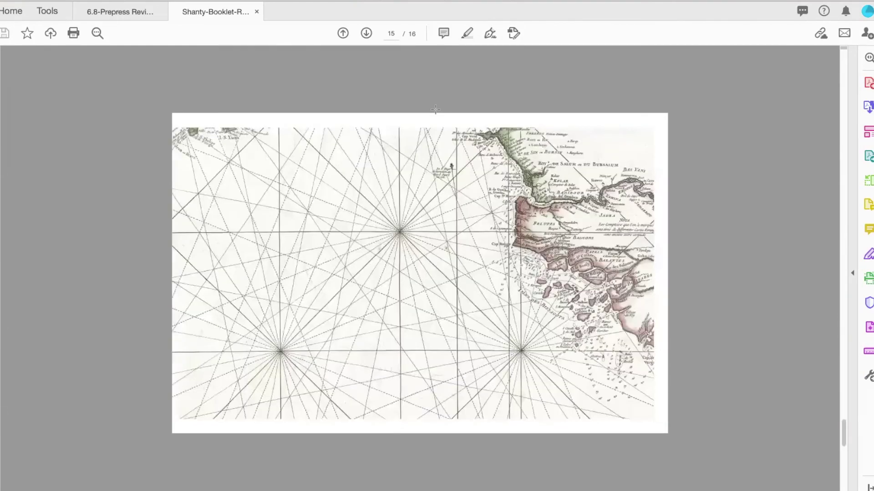
scroll(436, 109, "down", 1)
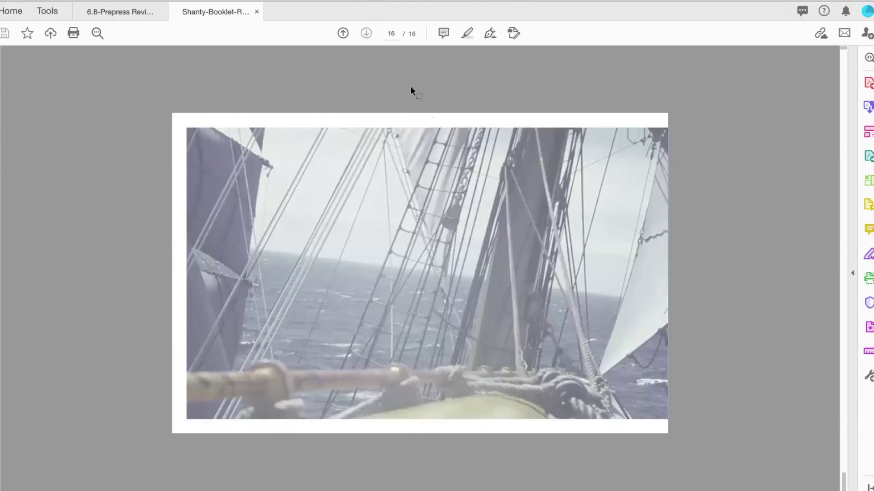
- Scroll the PDF back to page 12 of 16, the 'Leave her, Johnny' lyrics over the rigging photo
scroll(554, 153, "up", 1)
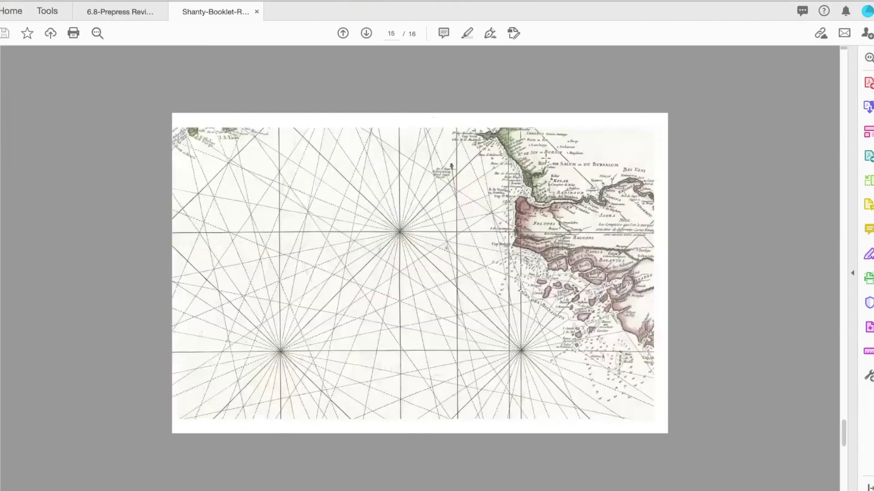
scroll(536, 183, "up", 1)
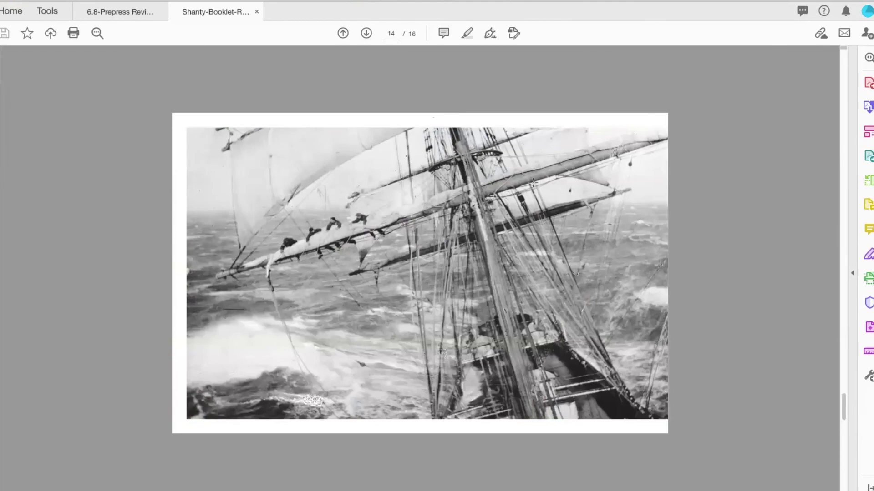
scroll(532, 184, "up", 1)
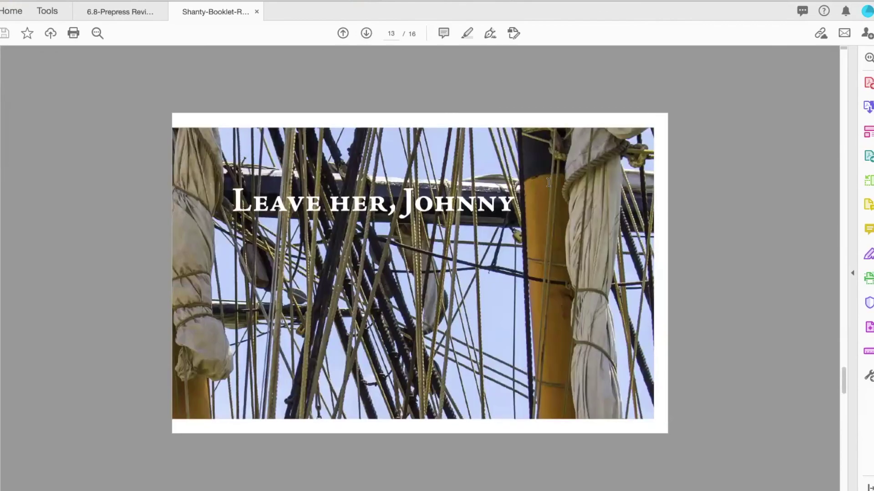
scroll(549, 182, "up", 1)
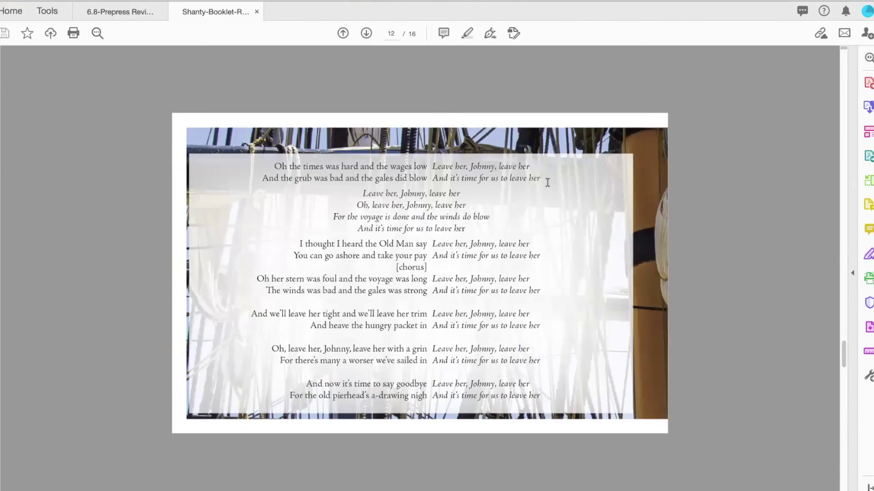
scroll(548, 183, "up", 1)
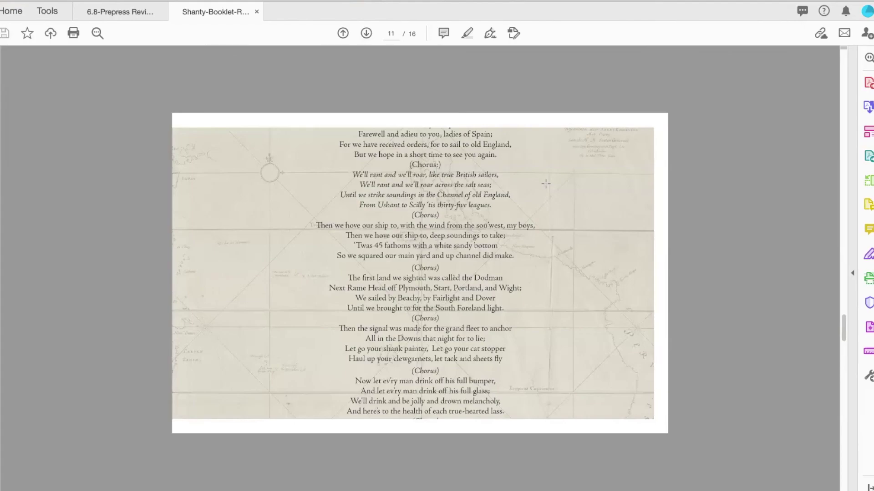
scroll(546, 183, "up", 1)
scroll(545, 184, "down", 1)
scroll(544, 184, "down", 1)
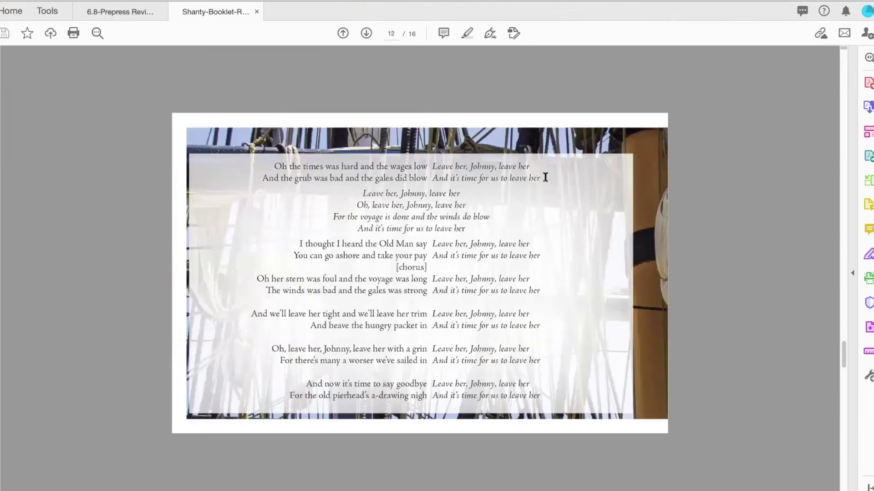